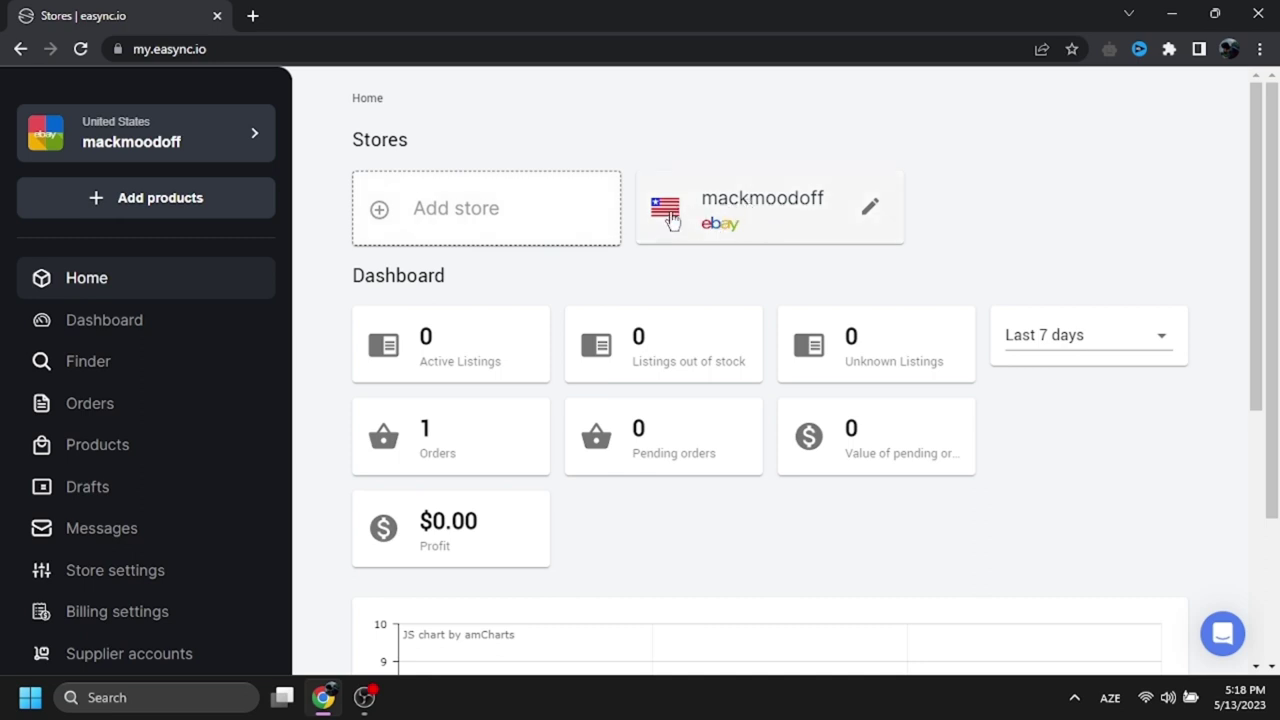
Try to add an eBay store with United States as the selling region
left_click(416, 222)
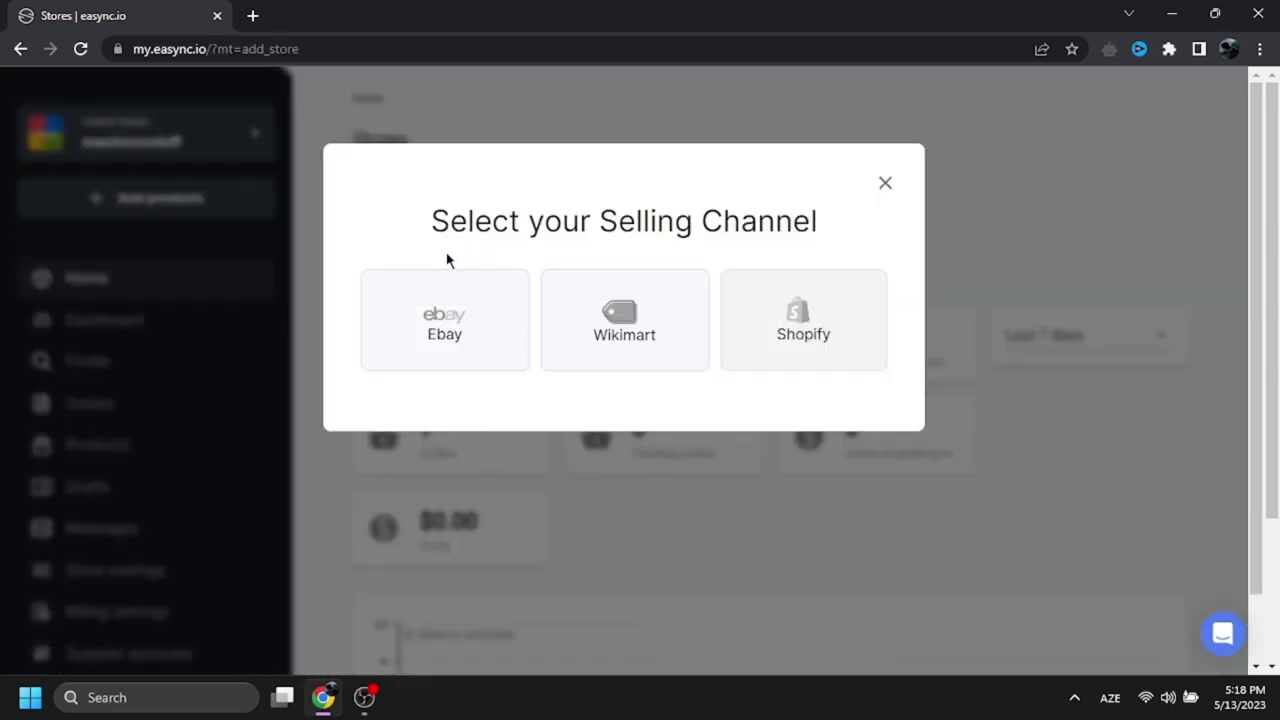
left_click(452, 318)
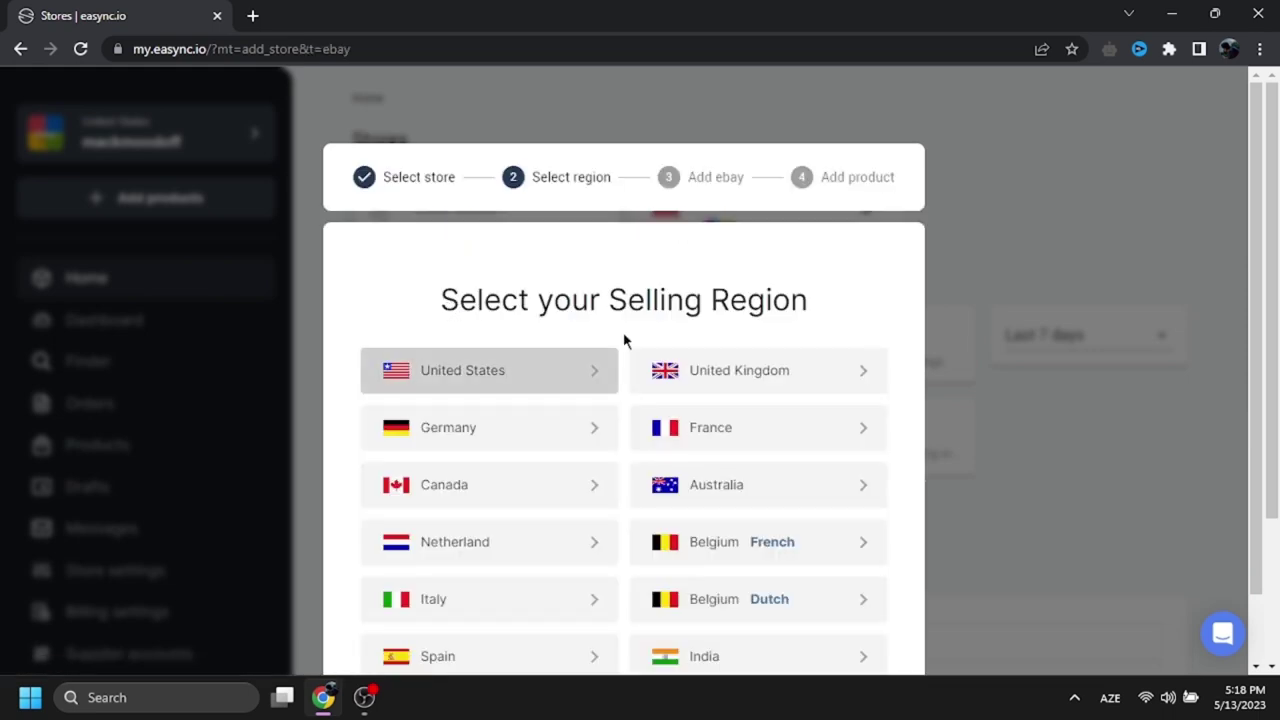
left_click(529, 370)
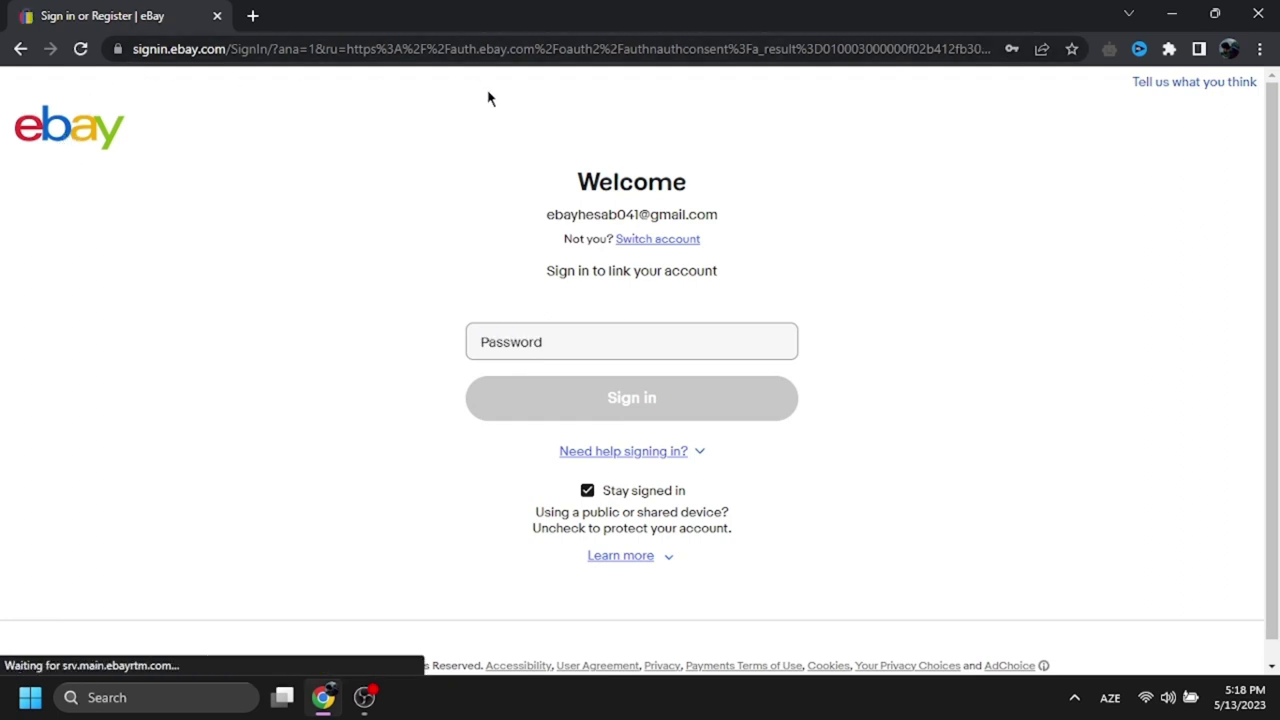
left_click(22, 51)
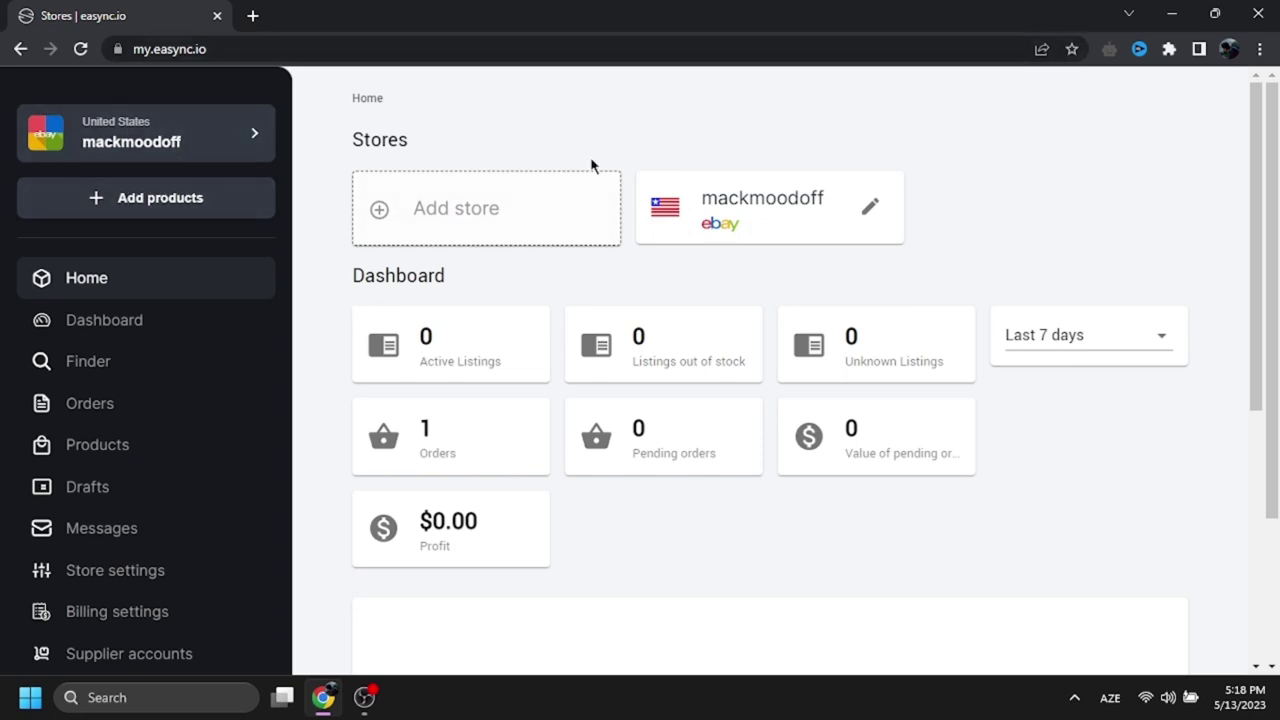
Review the store's dashboard statistics on the home page, including listings, orders, profit and the chart area
scroll(445, 237, "down", 1)
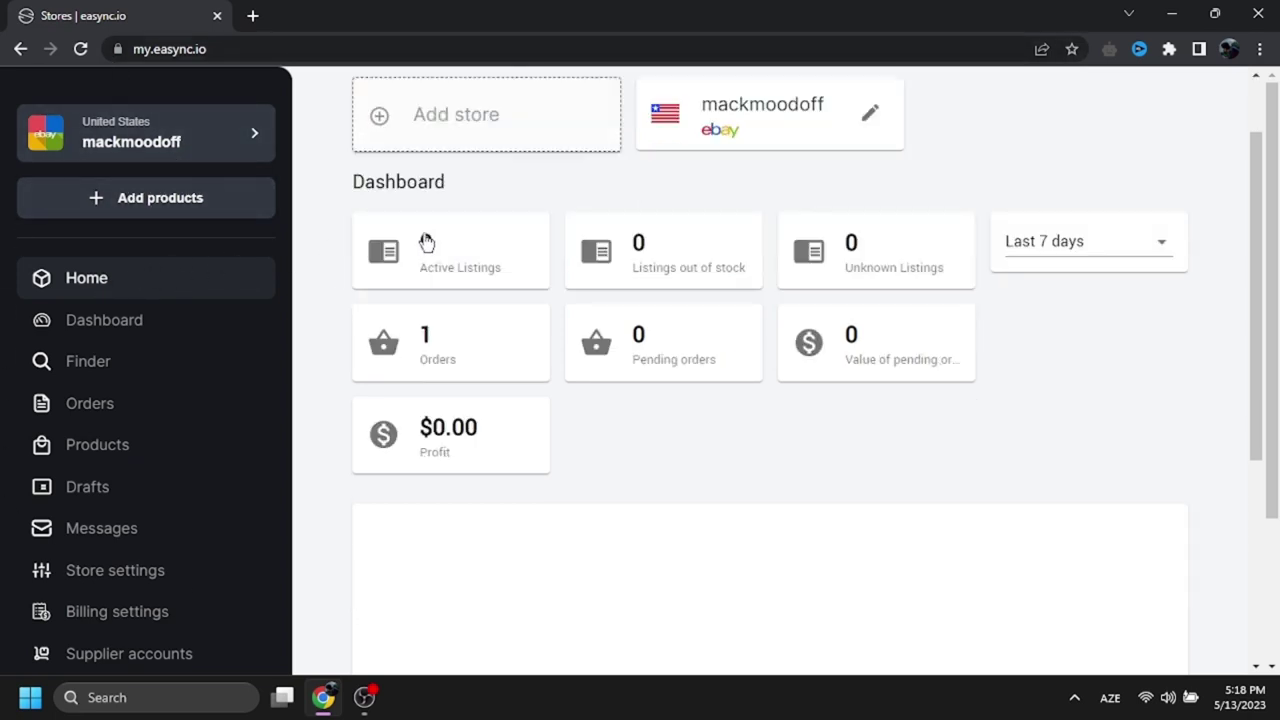
left_click_drag(300, 207, 826, 506)
left_click(645, 283)
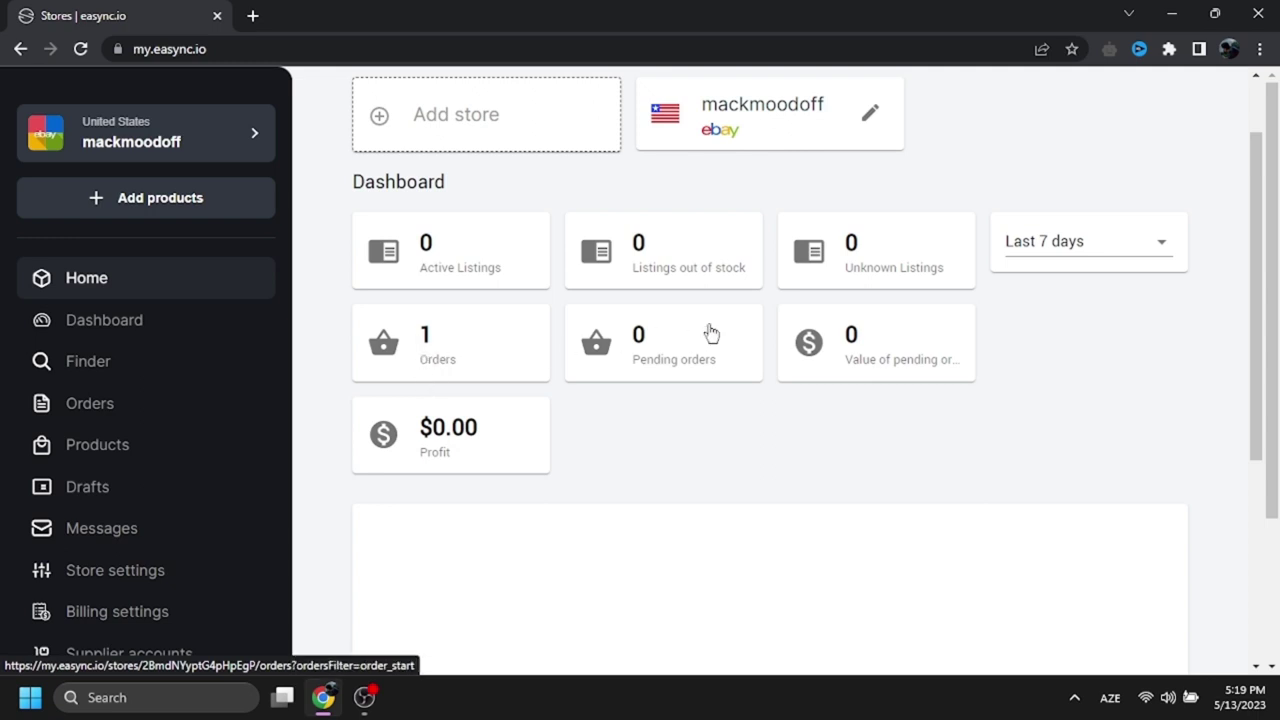
scroll(880, 360, "down", 2)
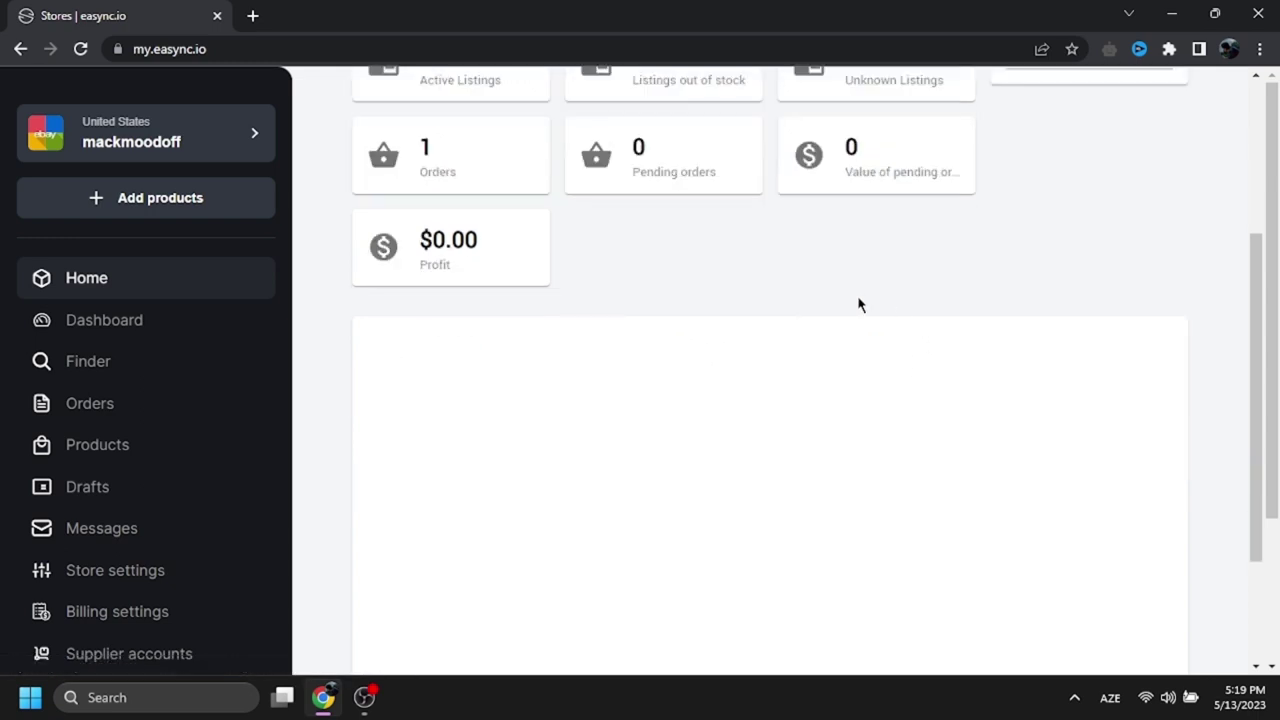
scroll(855, 290, "down", 2)
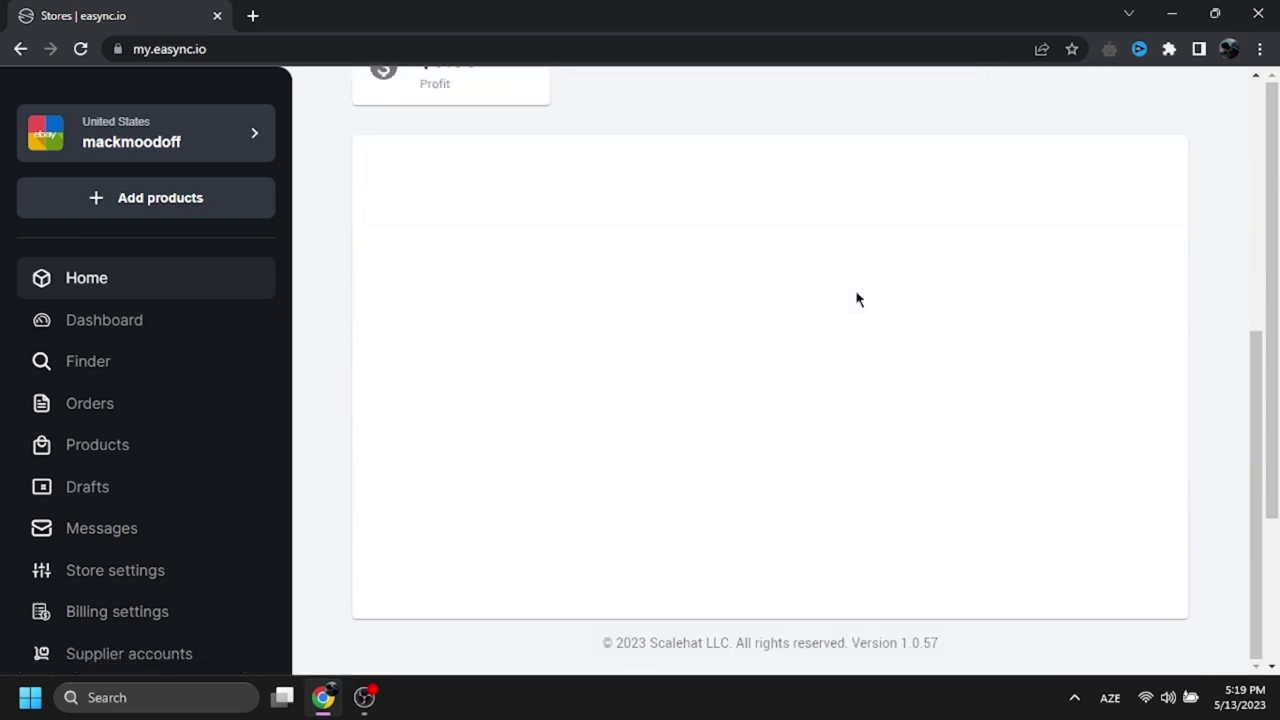
scroll(1104, 355, "up", 1)
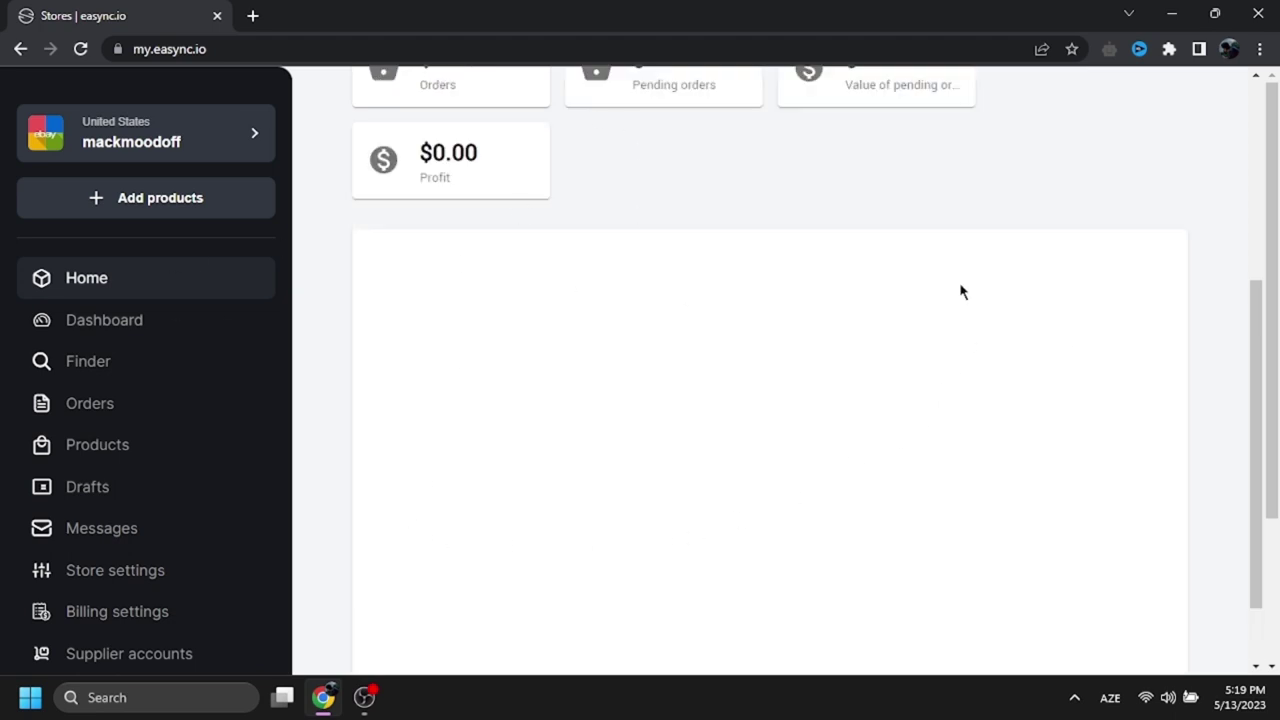
scroll(640, 350, "up", 3)
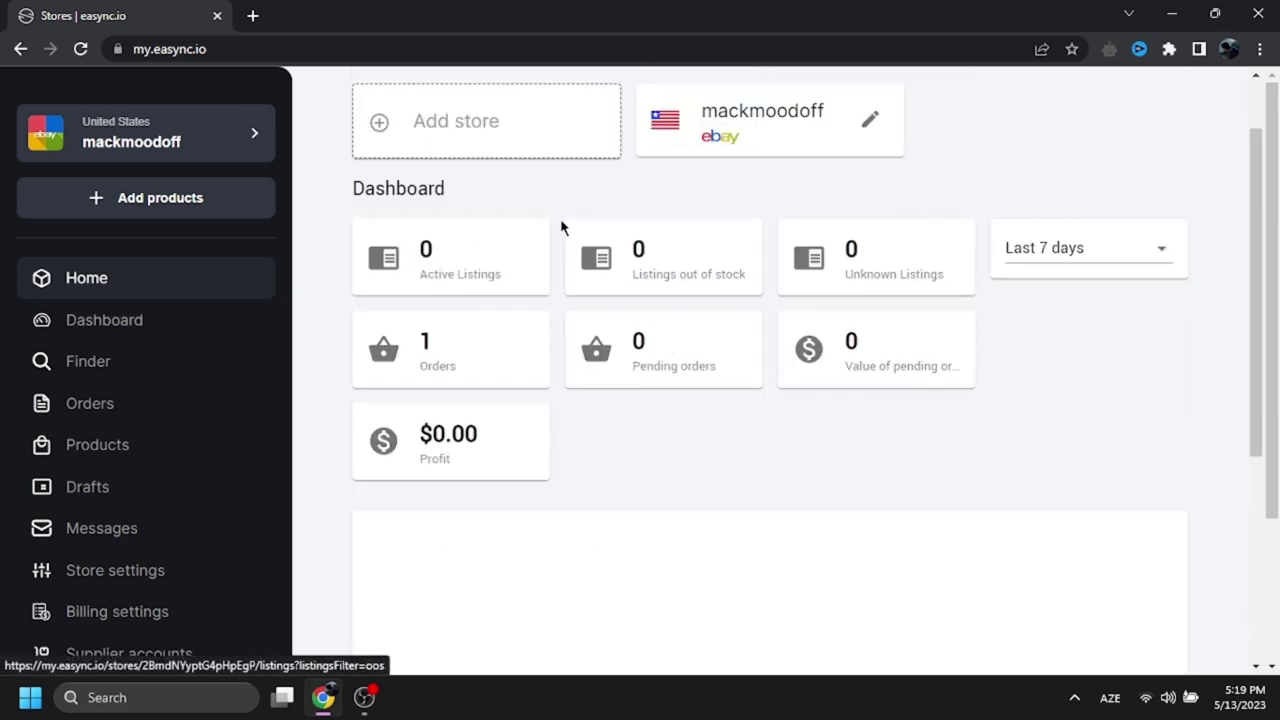
scroll(737, 435, "down", 2)
scroll(737, 435, "down", 2)
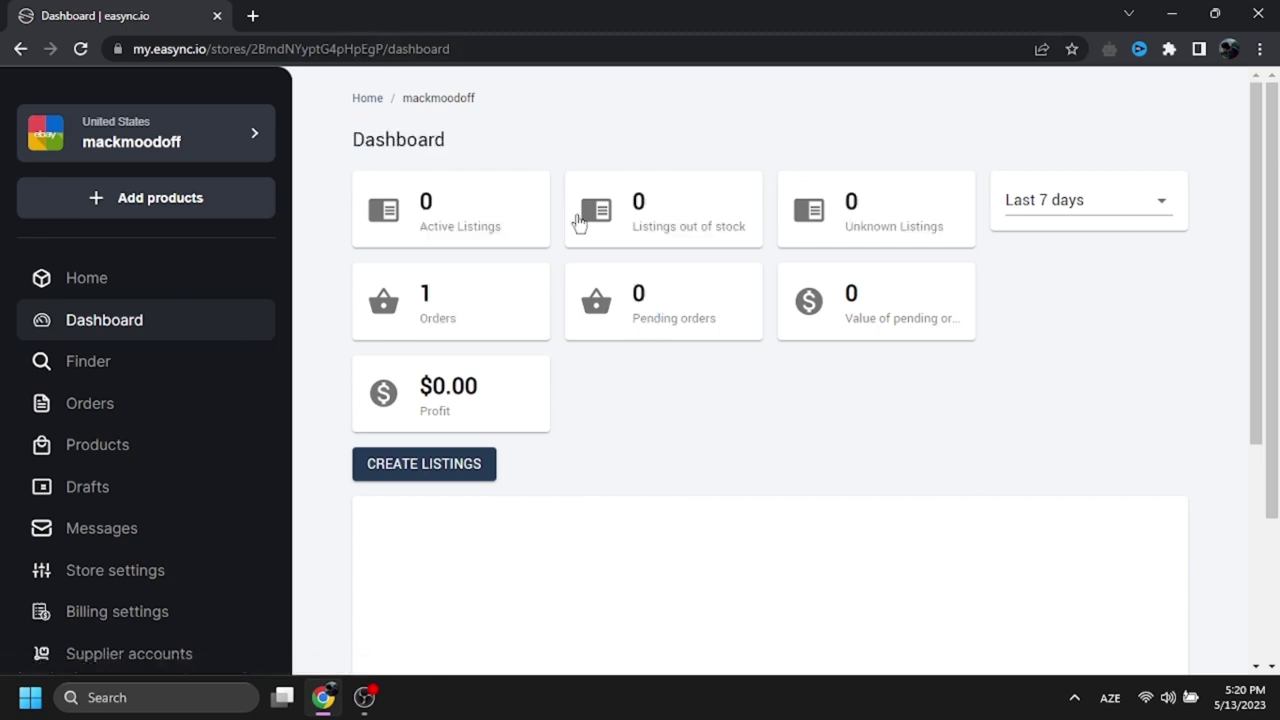
Inspect the URL/ID and CSV upload options for creating listings, and close the dialog without adding products
left_click(401, 466)
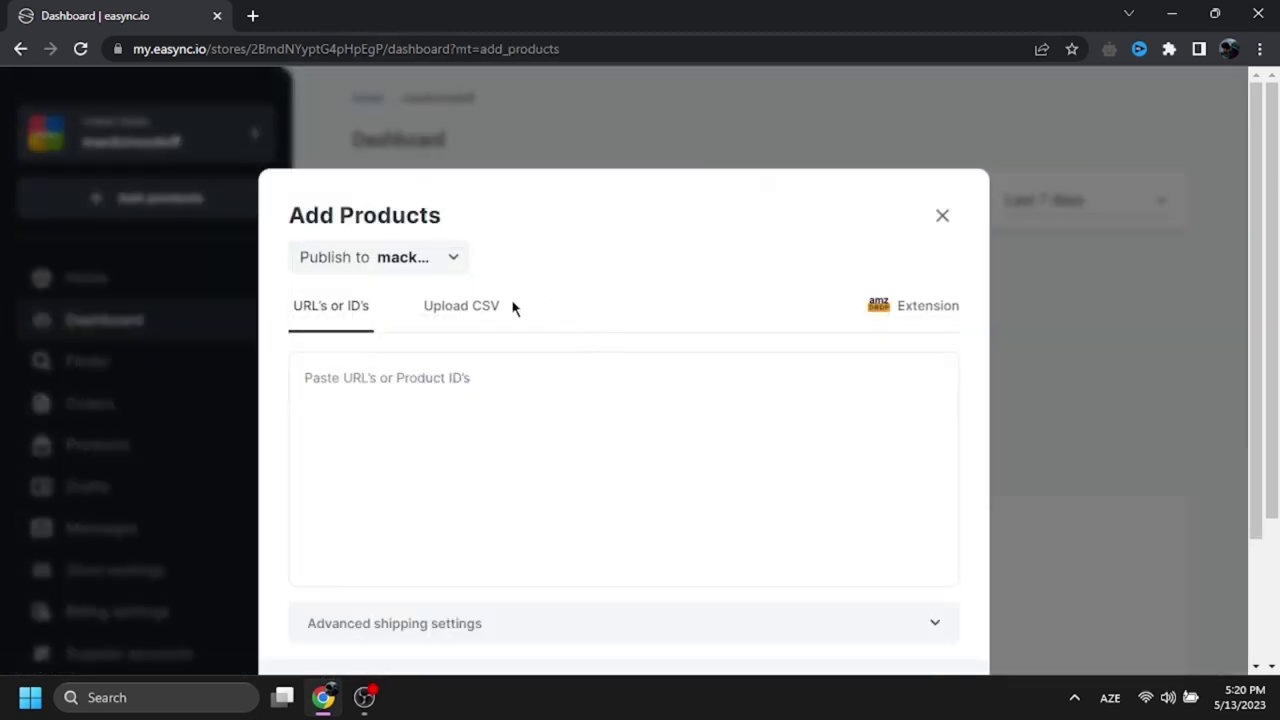
left_click(463, 314)
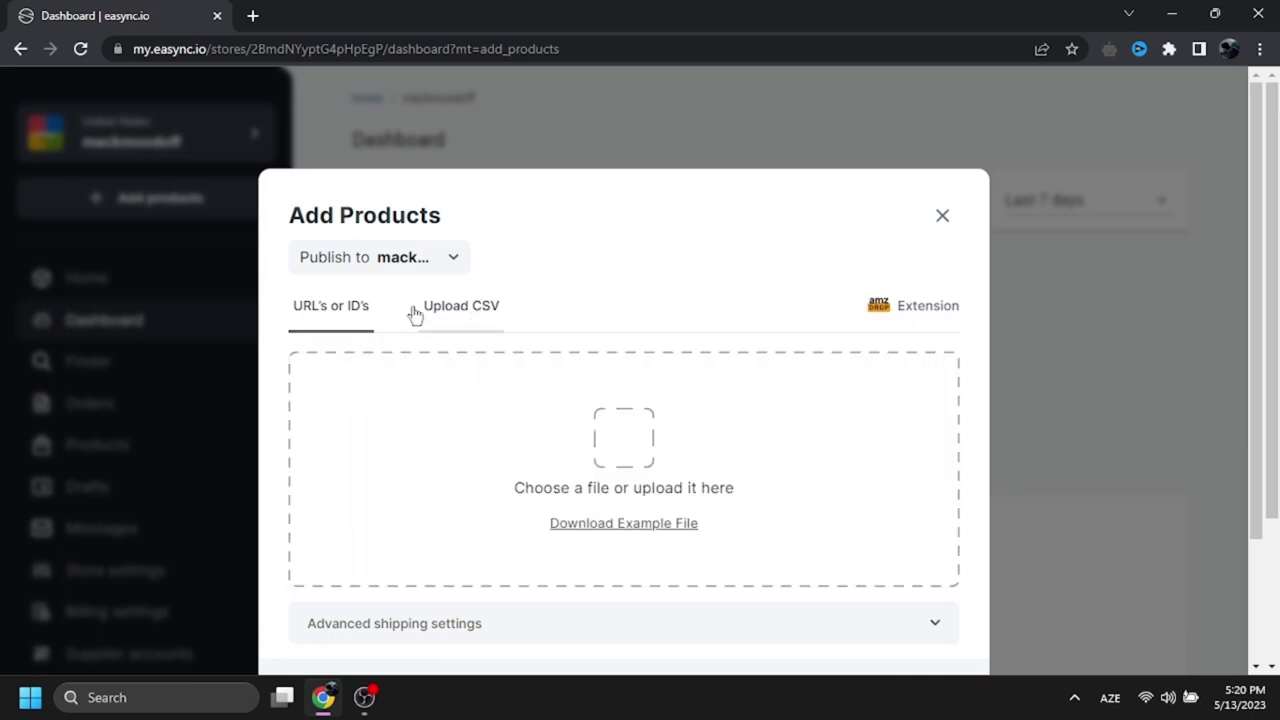
left_click(303, 312)
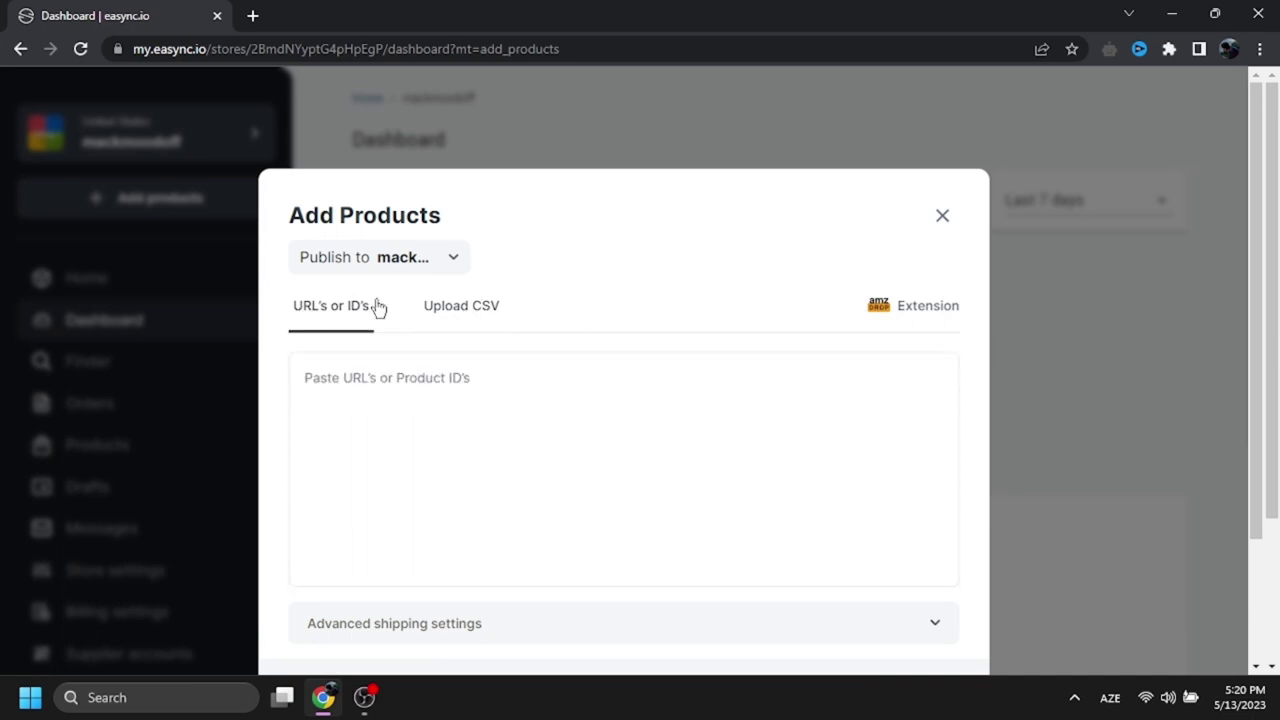
left_click(941, 220)
Open the product finder and examine the suggested dropshipping products with their prices, profits and sales
left_click(72, 365)
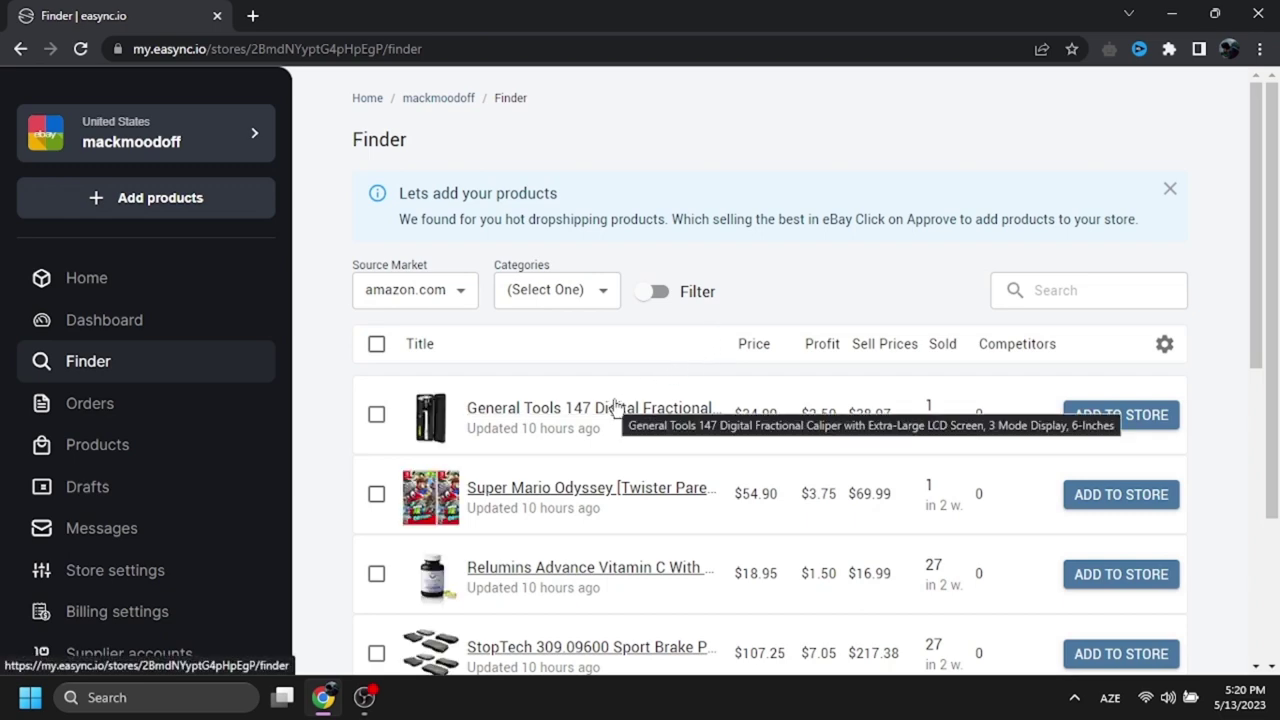
scroll(640, 422, "down", 3)
scroll(640, 422, "down", 4)
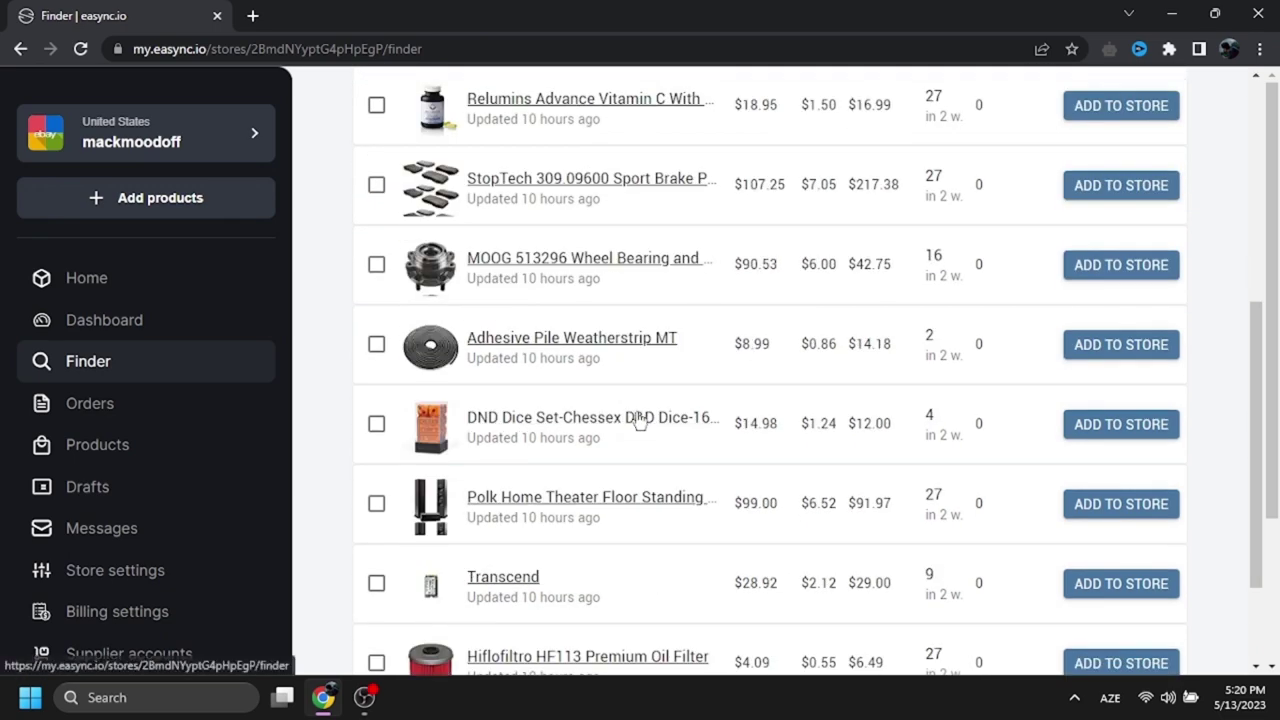
scroll(504, 298, "up", 5)
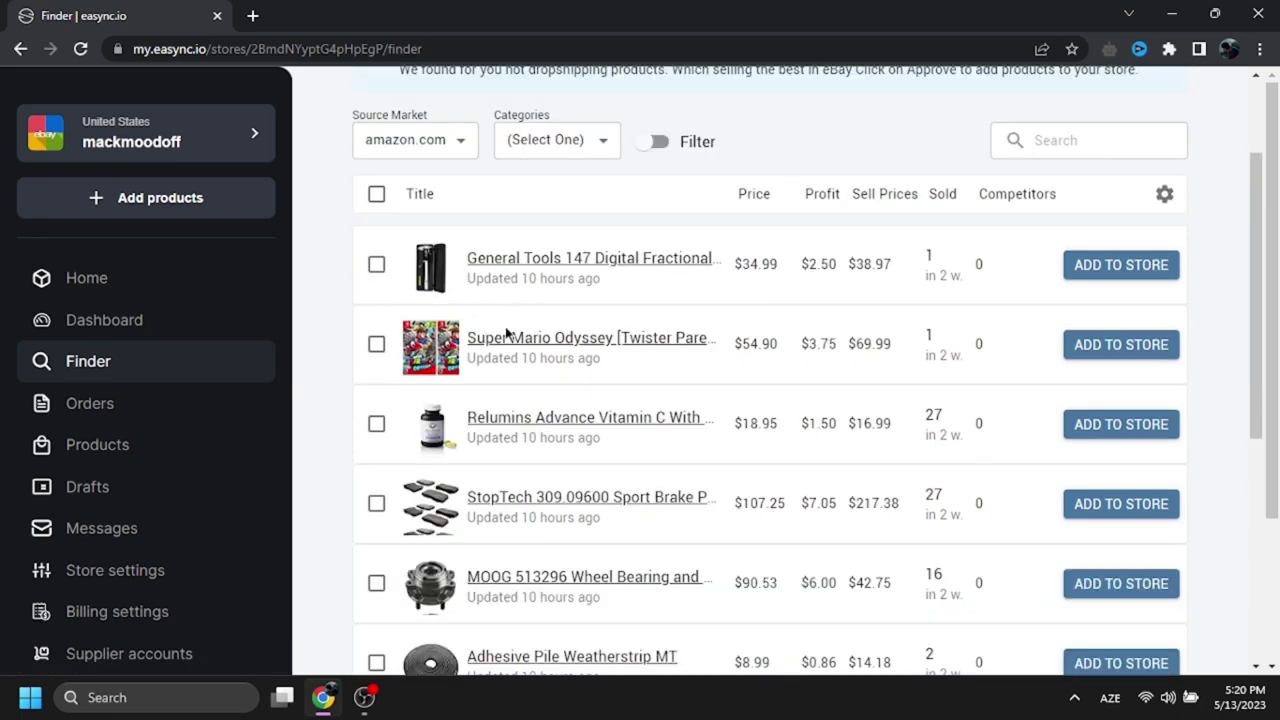
scroll(495, 370, "down", 1)
scroll(660, 340, "down", 2)
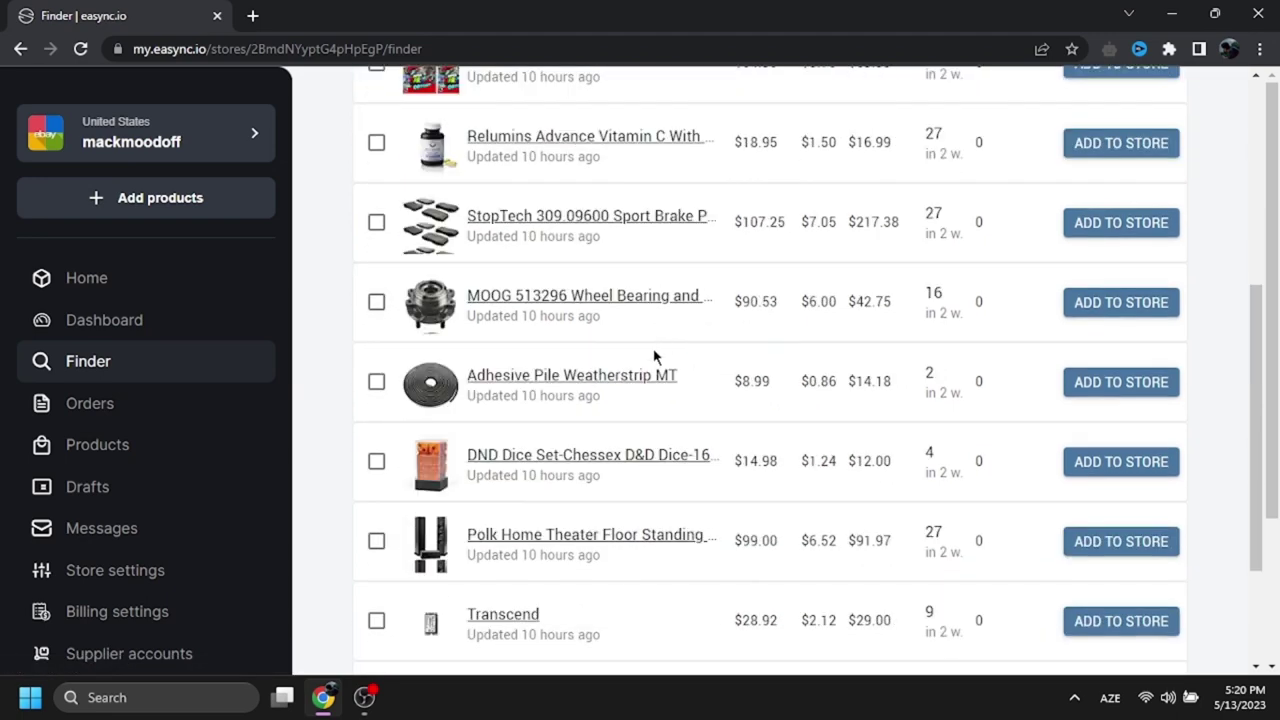
scroll(654, 357, "up", 3)
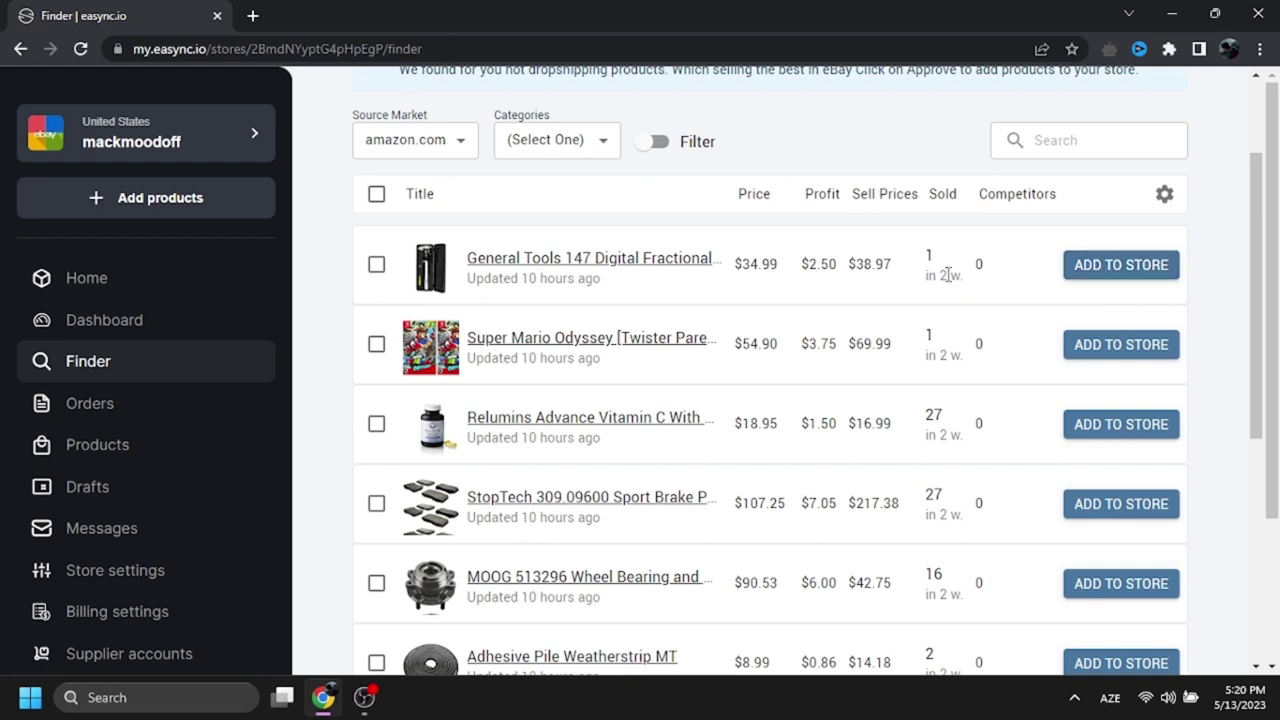
scroll(1020, 206, "up", 1)
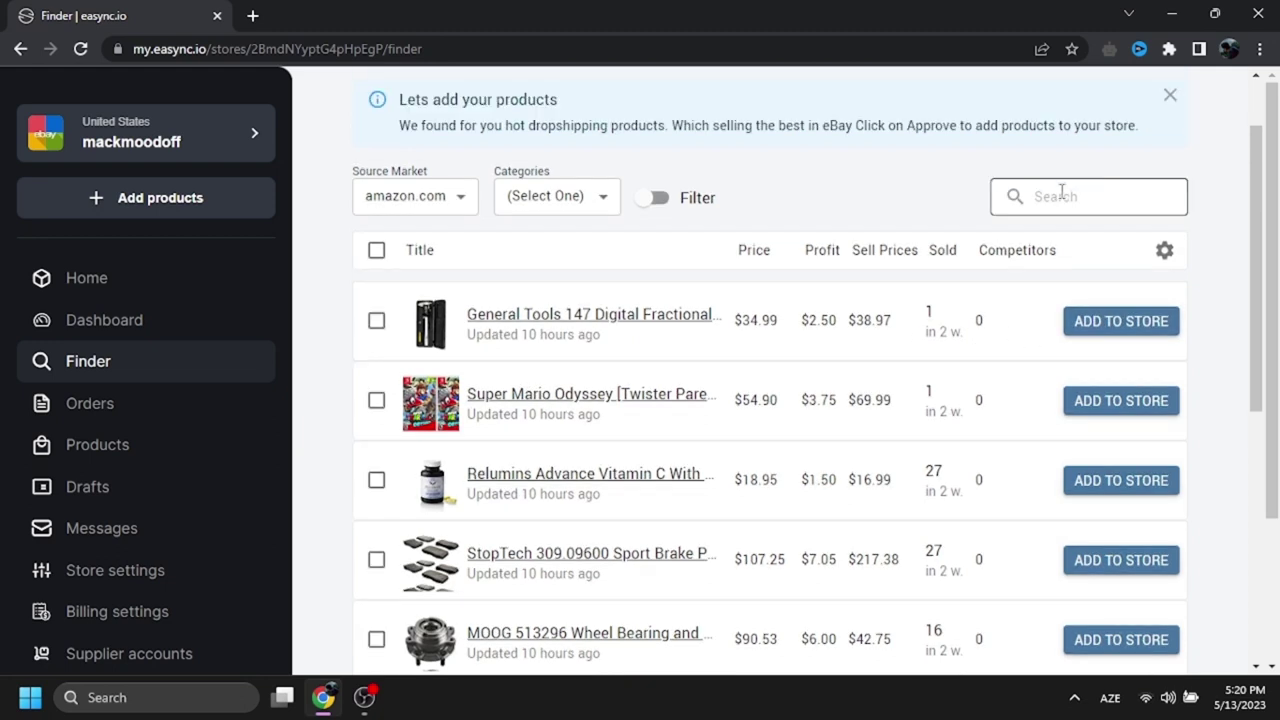
Search the product finder for "home" and look through the results
left_click(1062, 192)
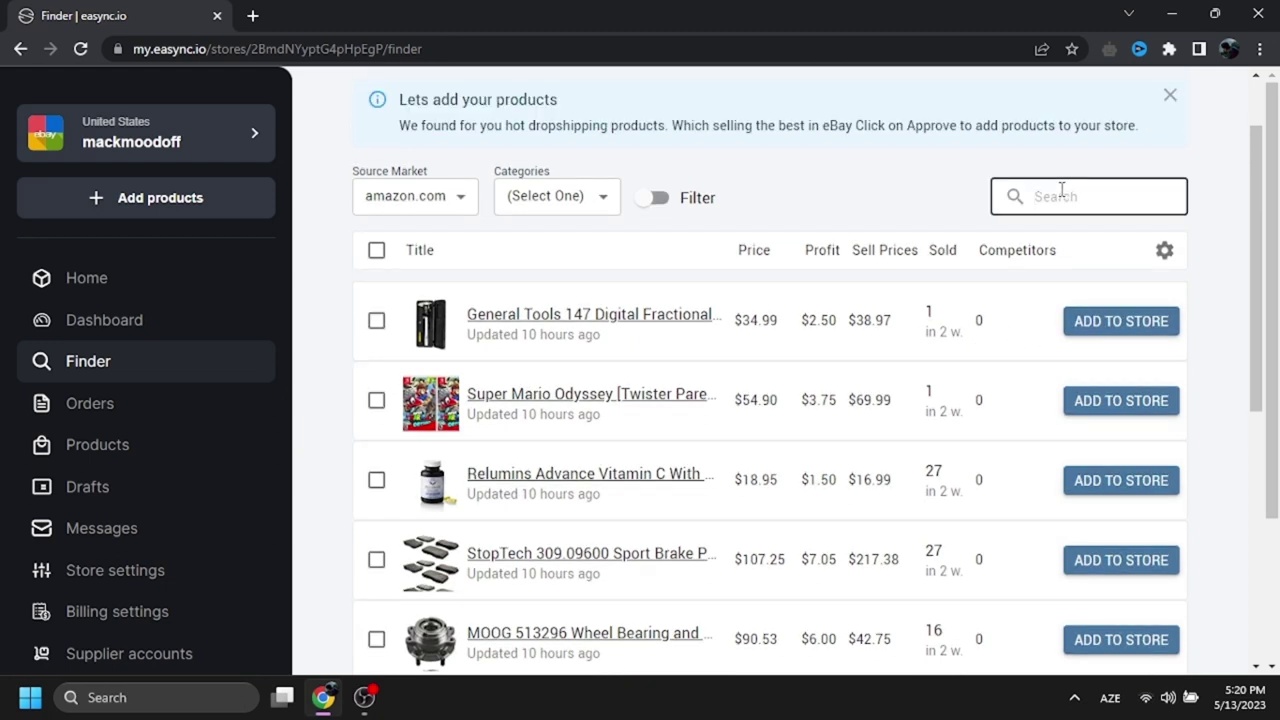
type("home")
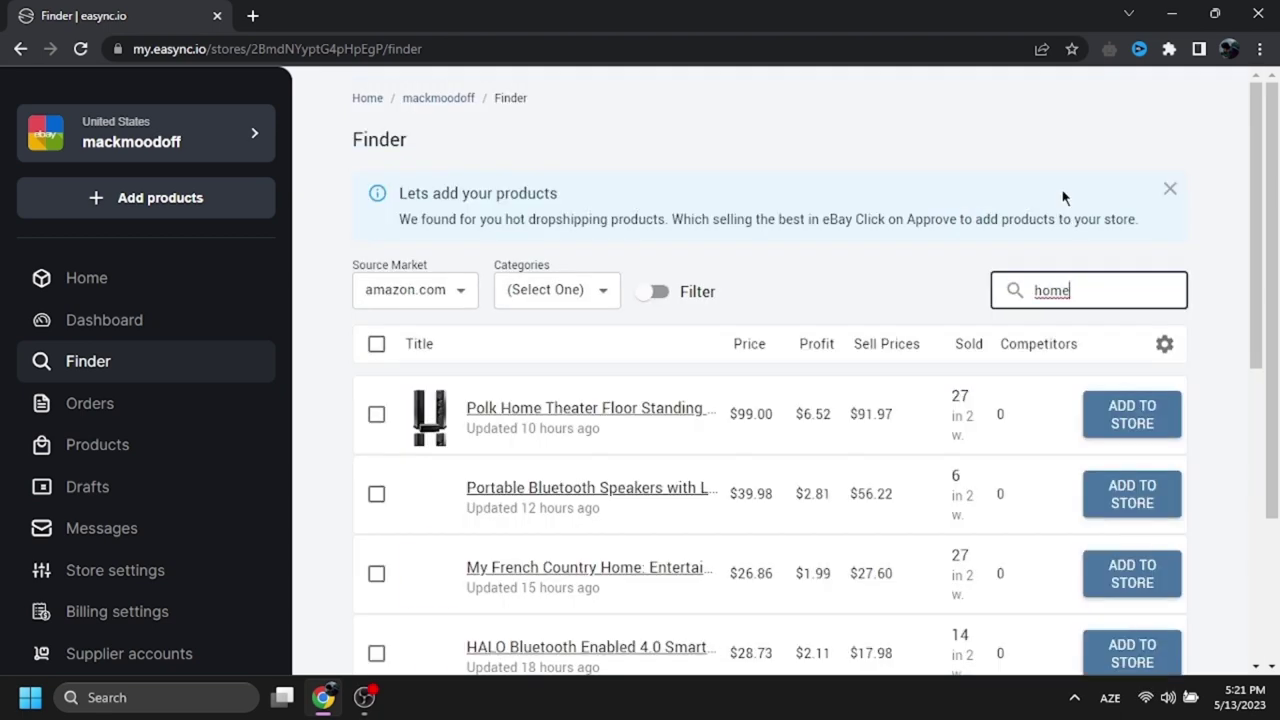
scroll(828, 398, "down", 6)
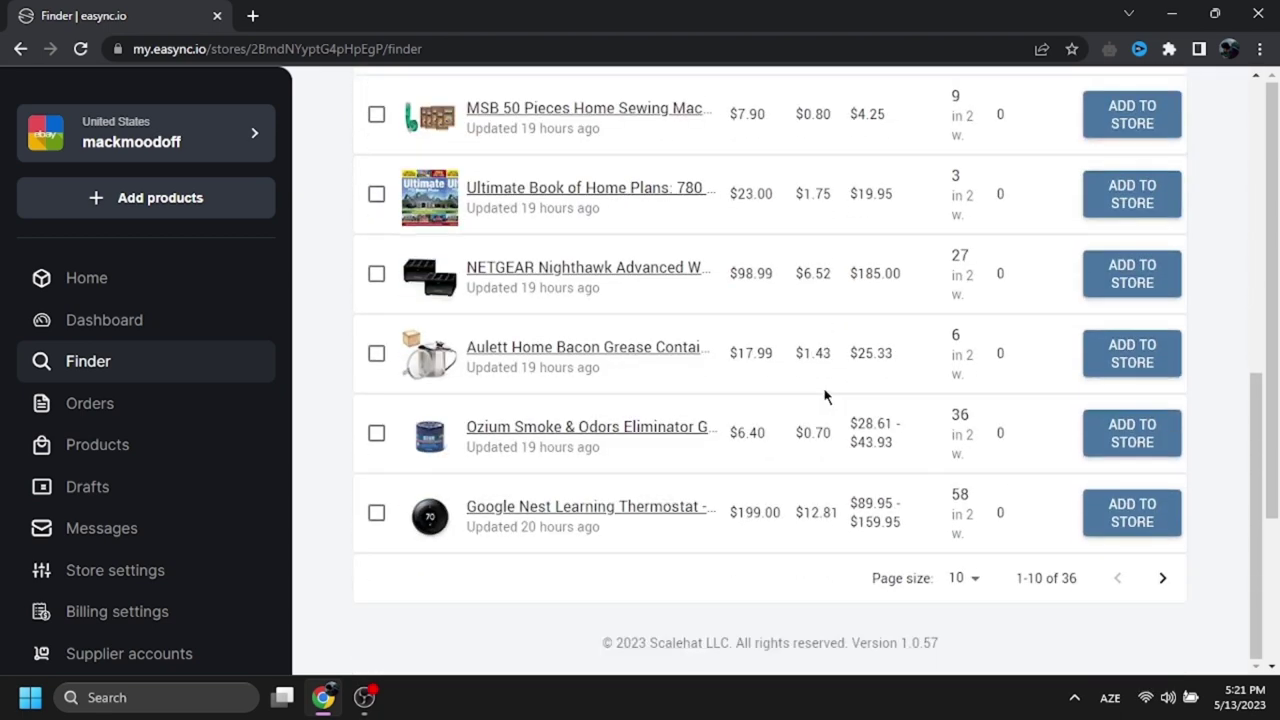
Increase the number of results per page and browse the full list of matching products
left_click(974, 582)
left_click(972, 635)
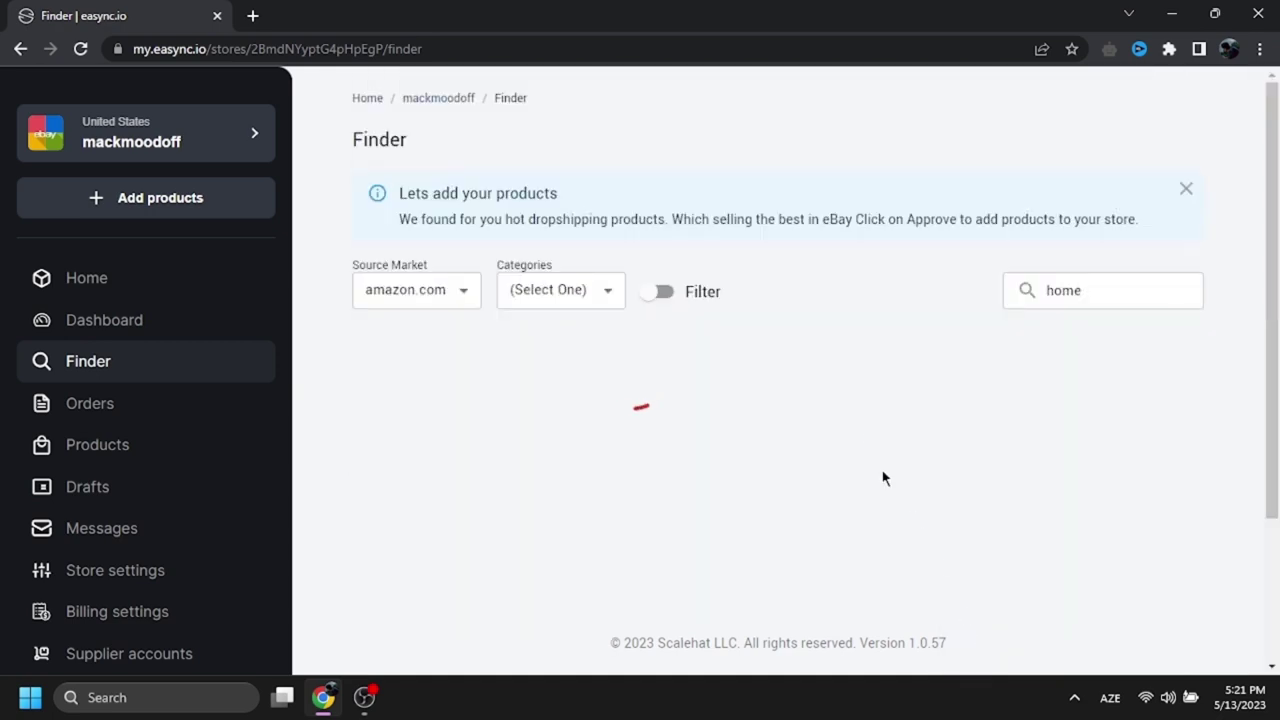
scroll(837, 405, "down", 15)
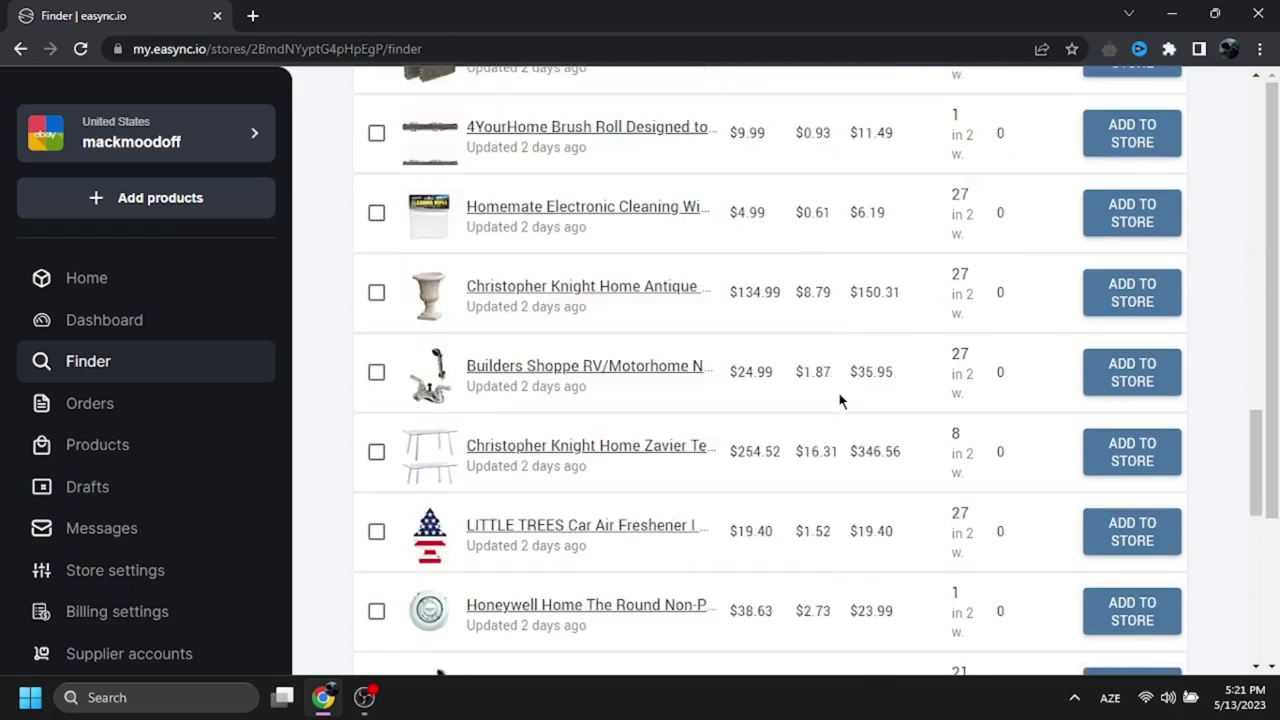
scroll(840, 400, "down", 7)
scroll(838, 405, "up", 20)
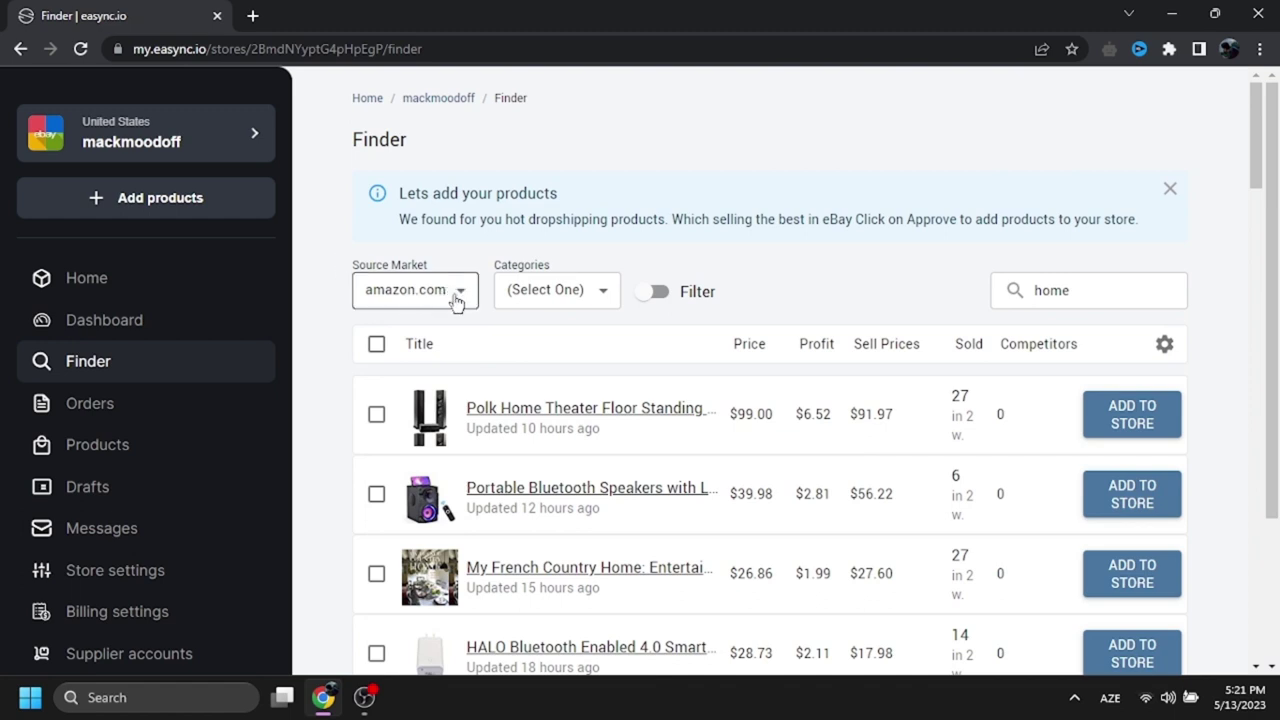
Look through the available source markets and product categories, leaving both filters as they are
left_click(457, 297)
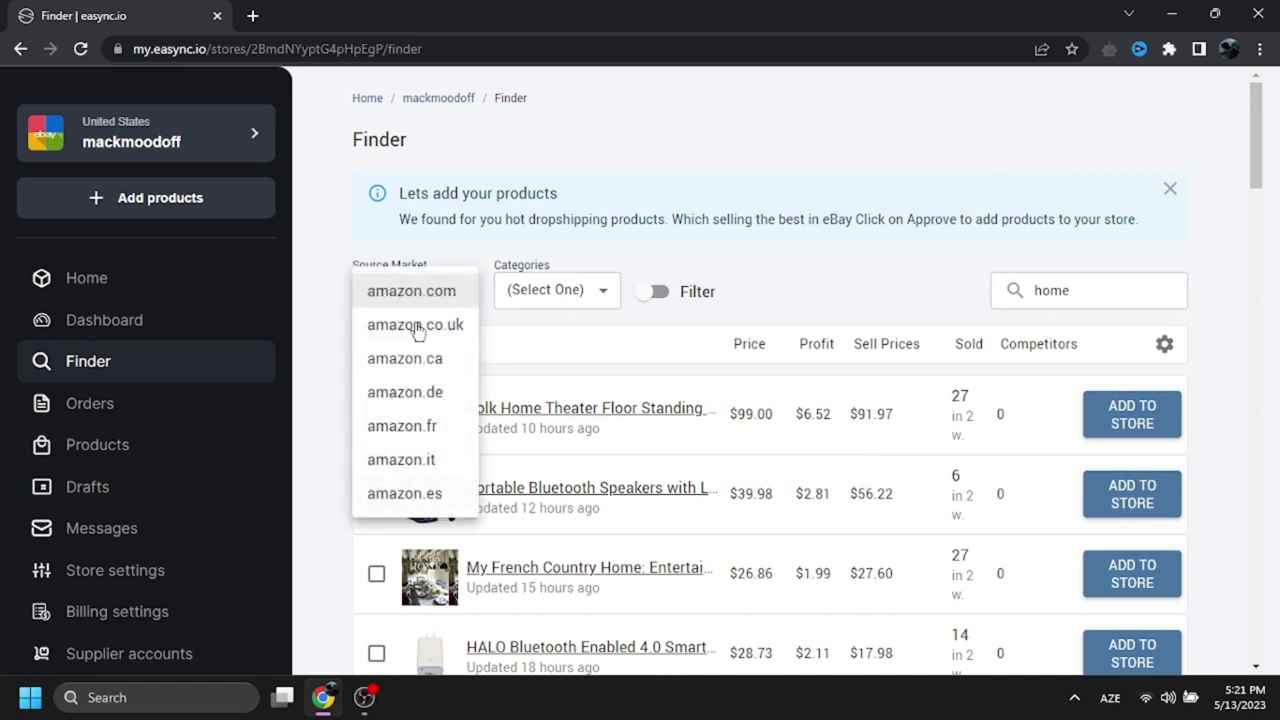
left_click(327, 272)
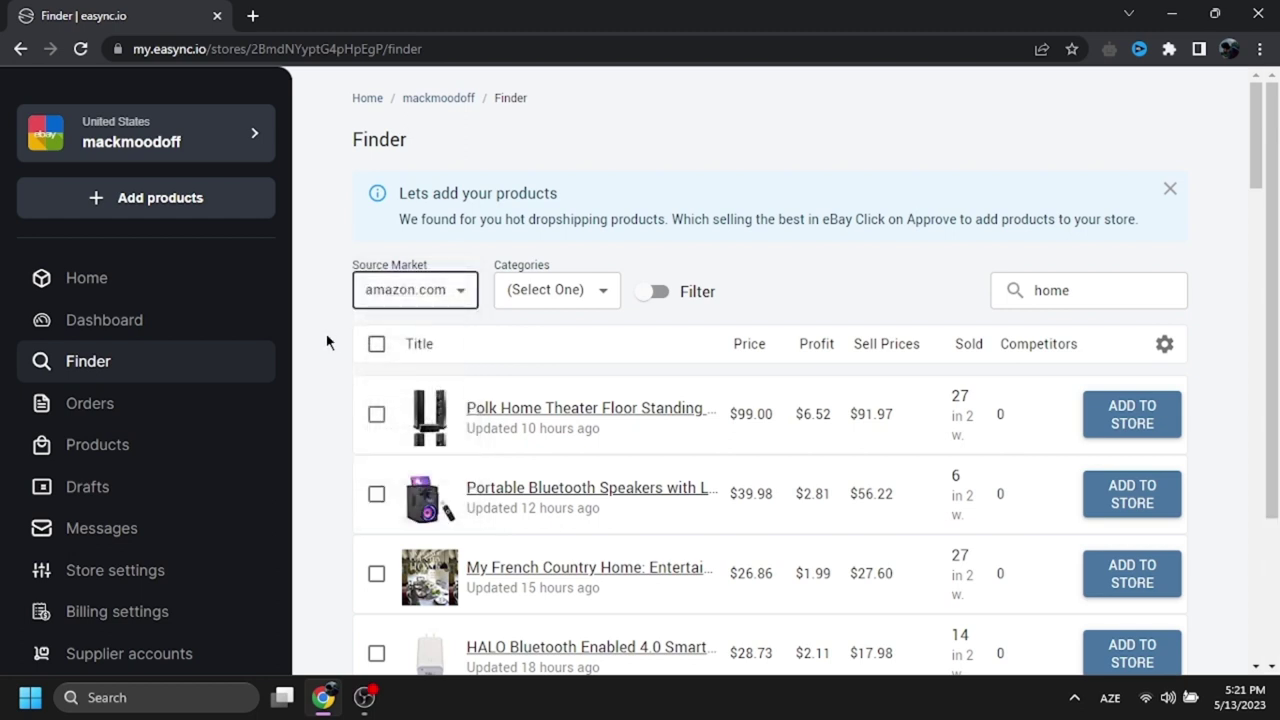
left_click(561, 289)
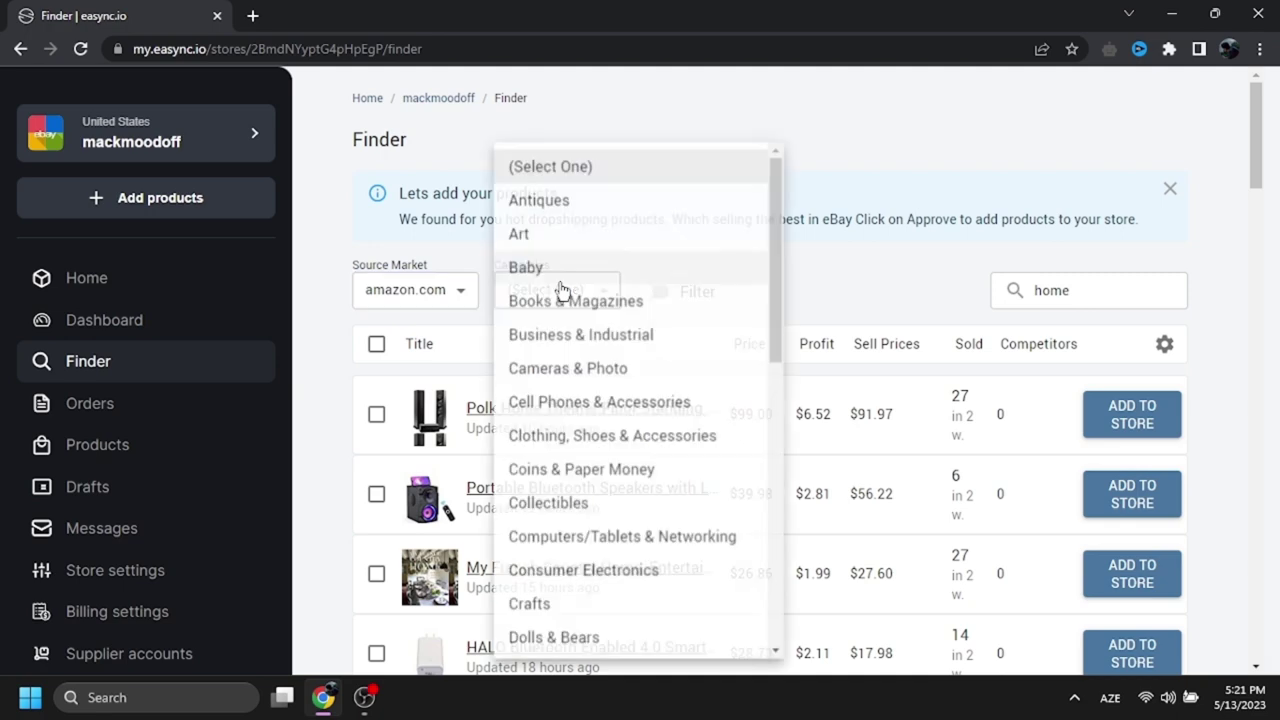
scroll(576, 408, "down", 2)
scroll(576, 408, "down", 5)
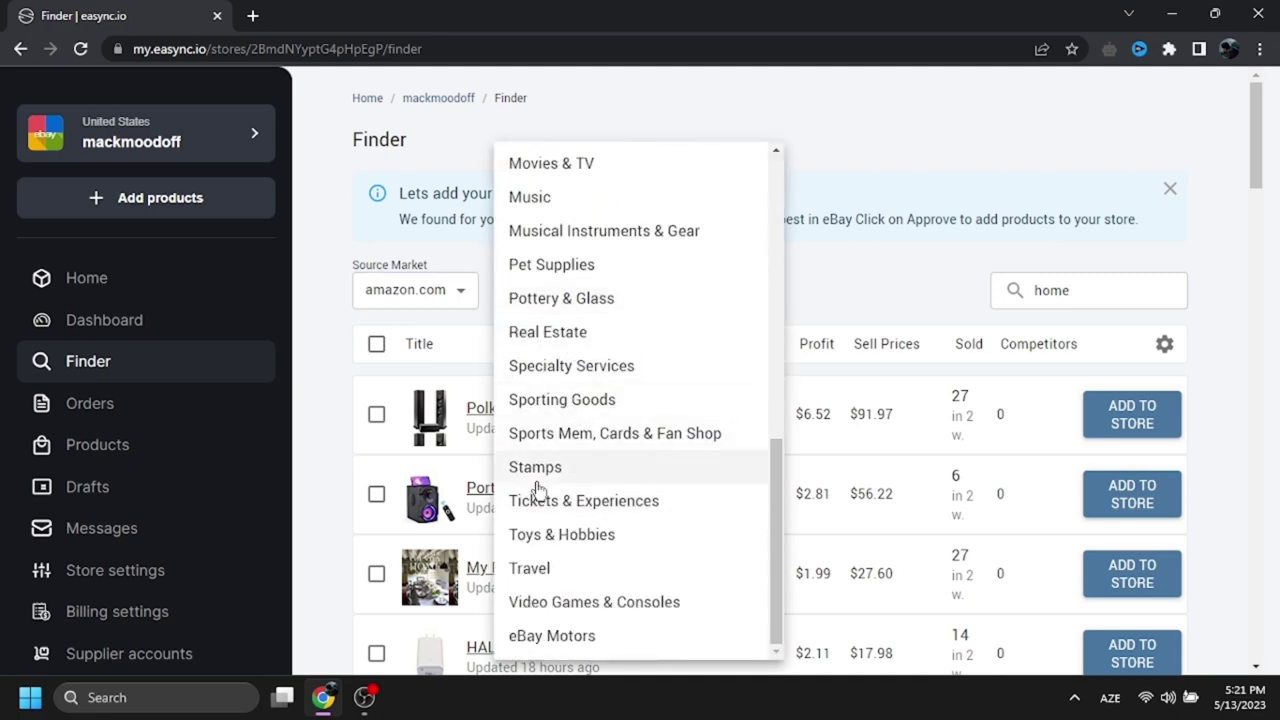
left_click(289, 420)
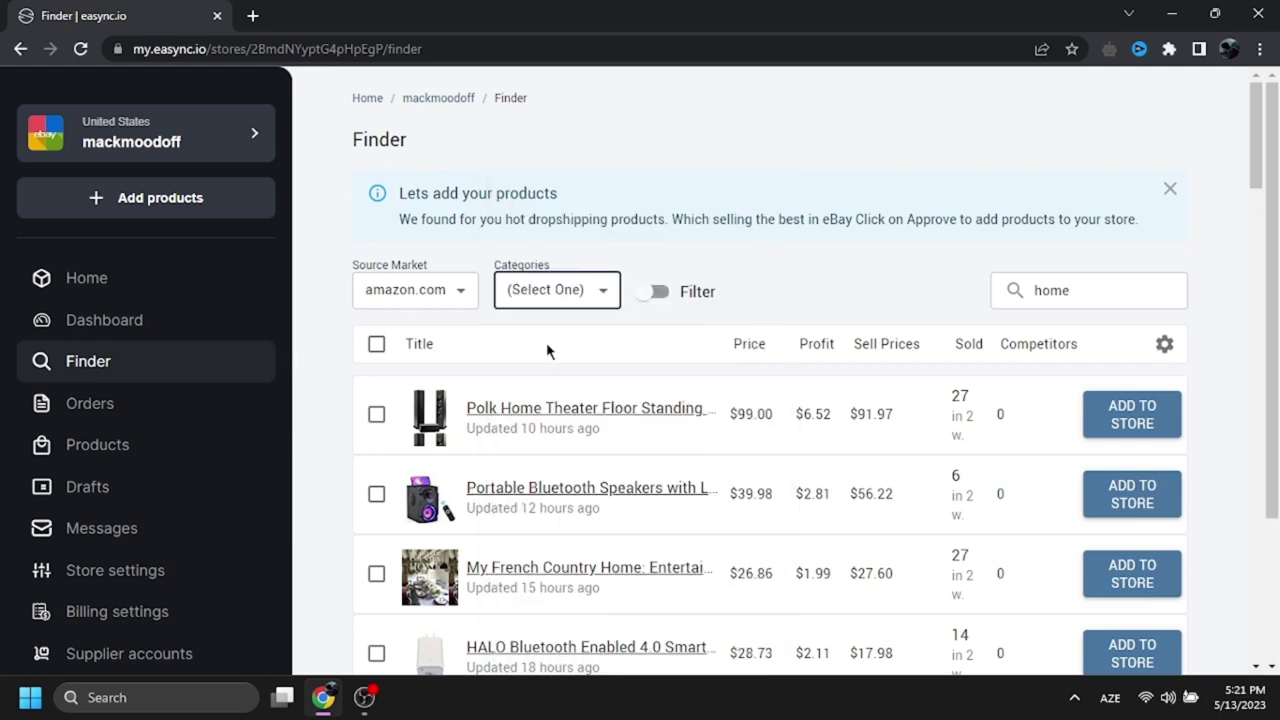
Examine the last-updated times and sold figures of the first two products in the results
left_click_drag(468, 428, 546, 428)
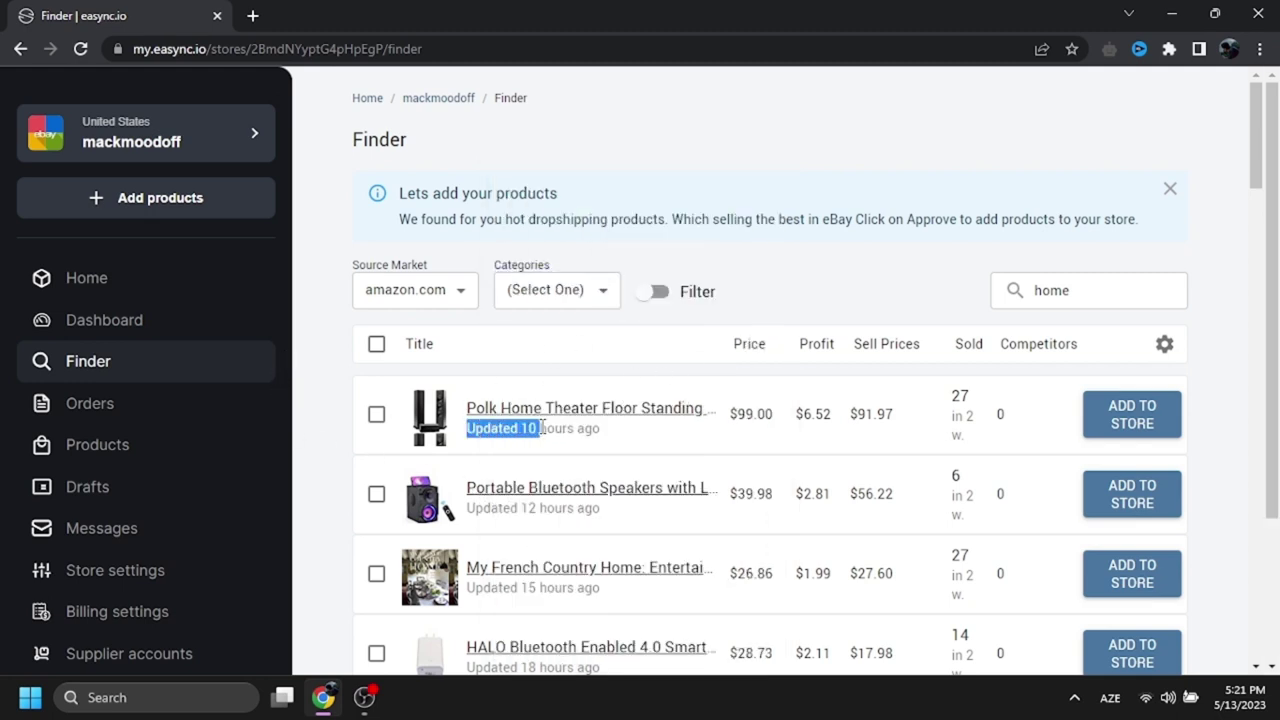
left_click_drag(520, 508, 586, 508)
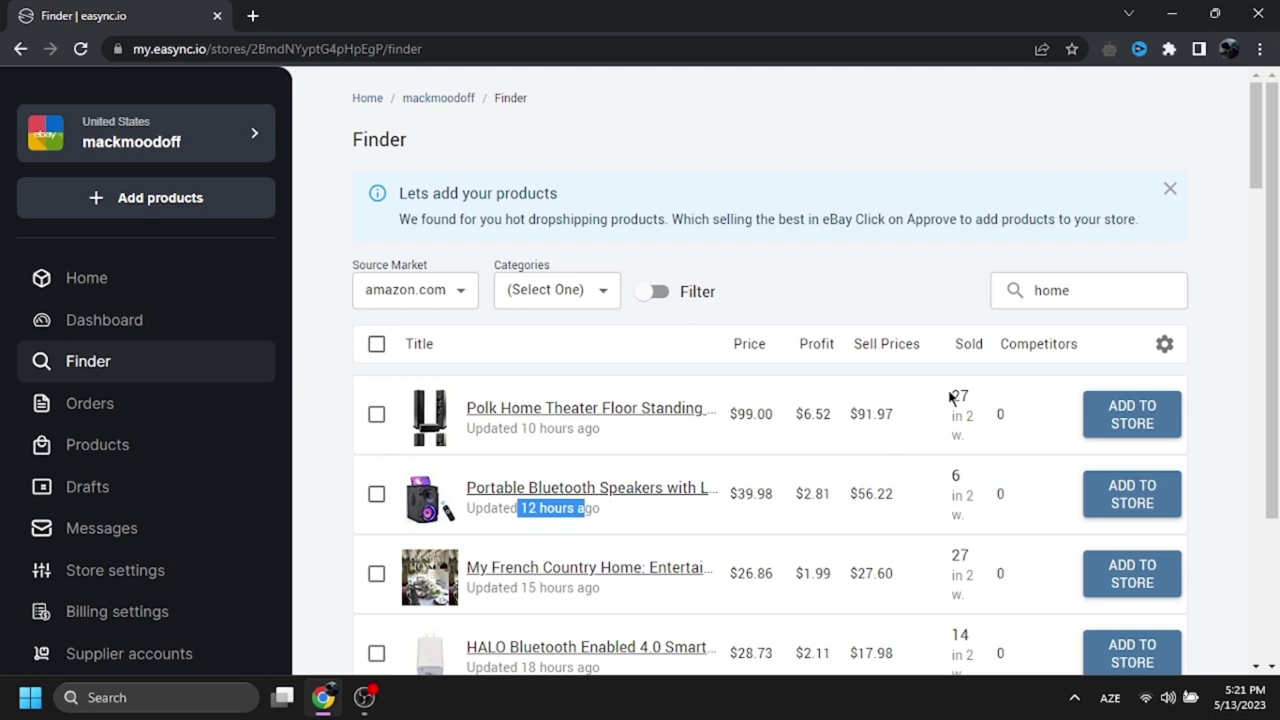
left_click_drag(950, 397, 990, 404)
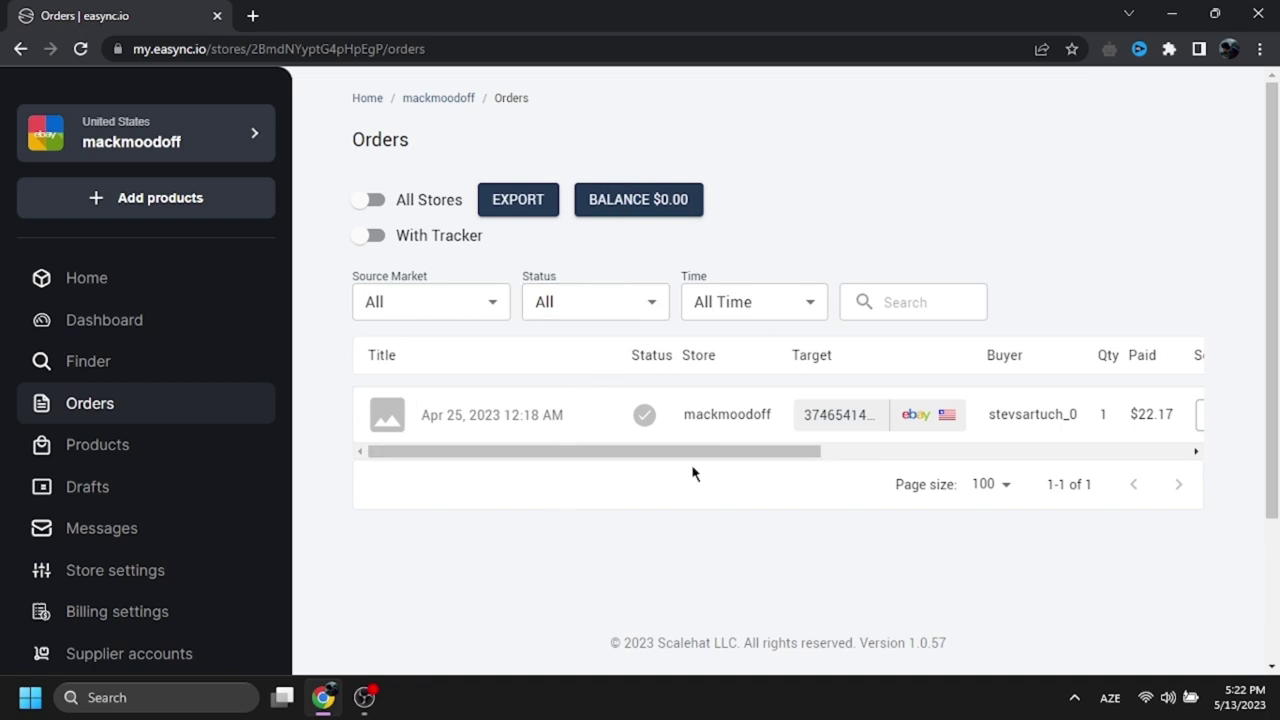
Open the store's orders and examine the source, price and profit columns of the order table
left_click_drag(790, 451, 1000, 451)
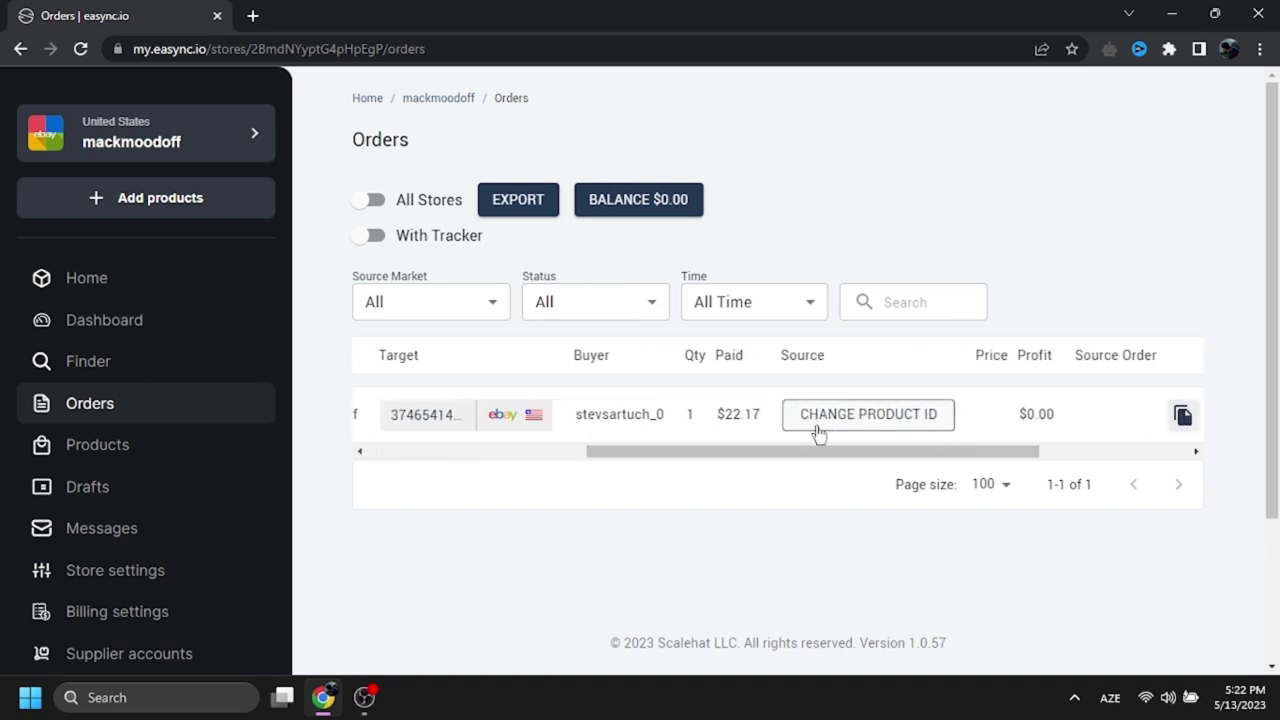
Go back to the product finder and look over the suggested products that can be added to the store
left_click_drag(810, 451, 563, 463)
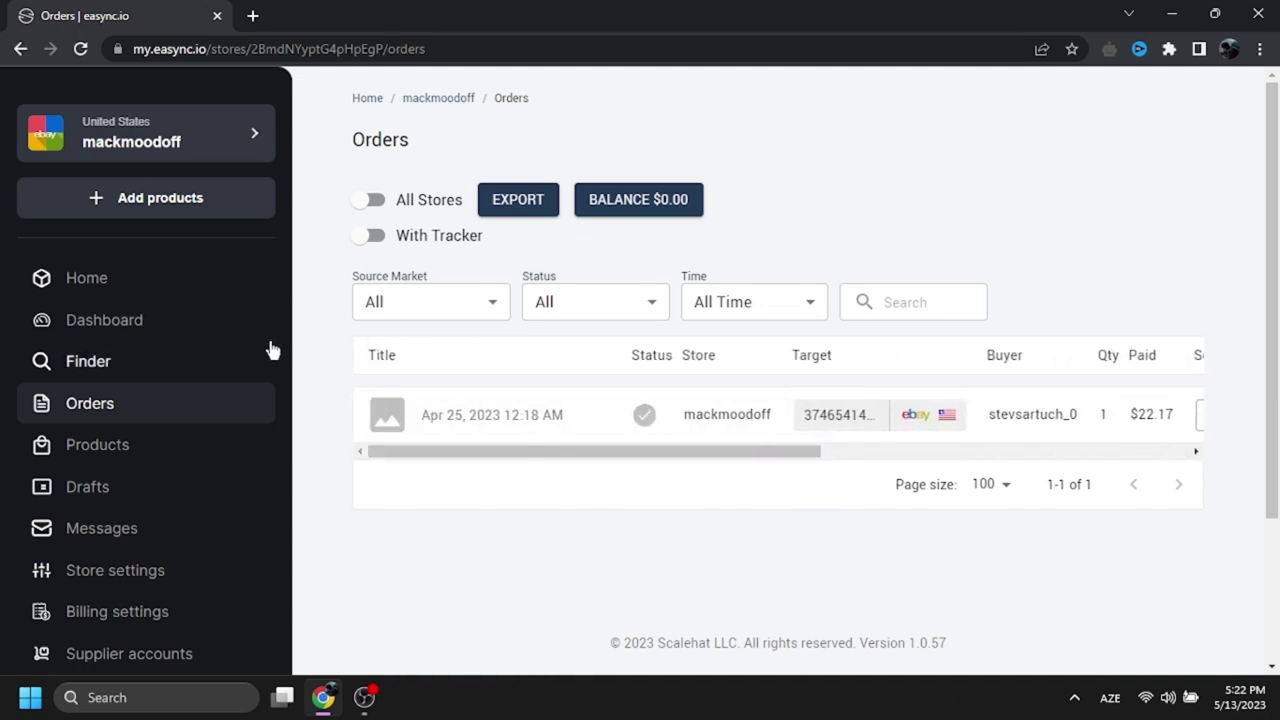
left_click(197, 360)
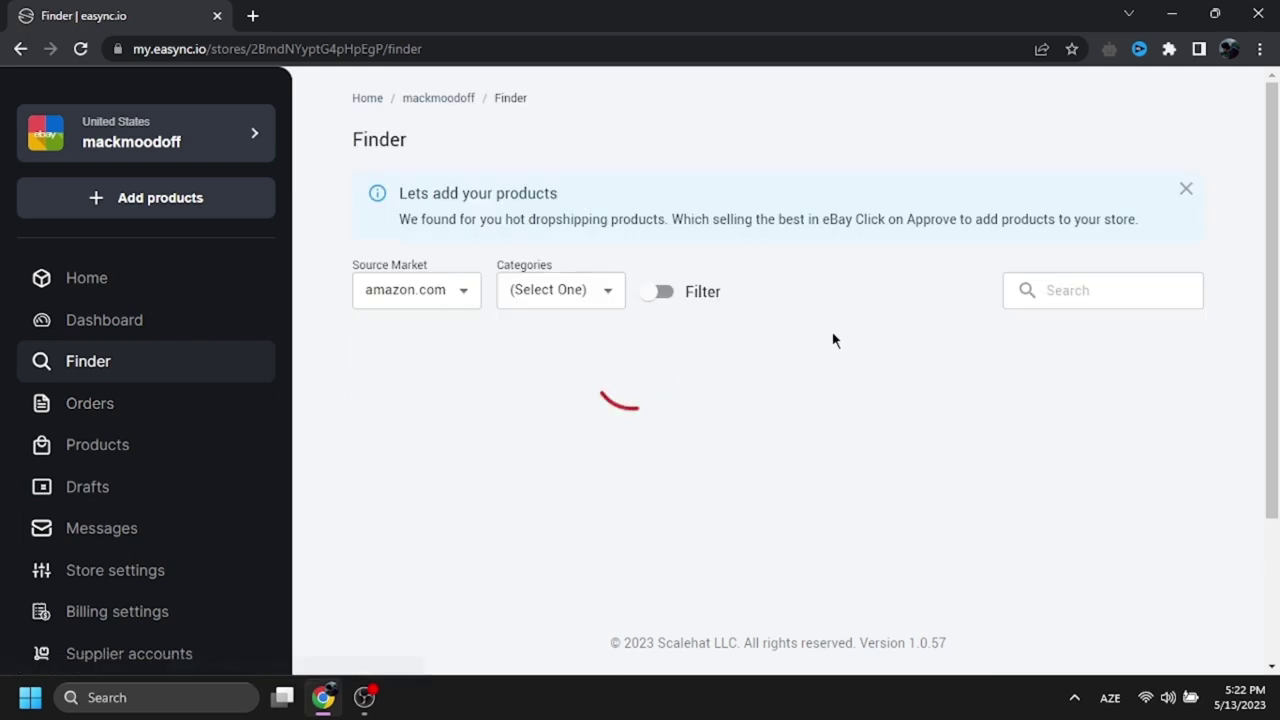
scroll(846, 487, "down", 1)
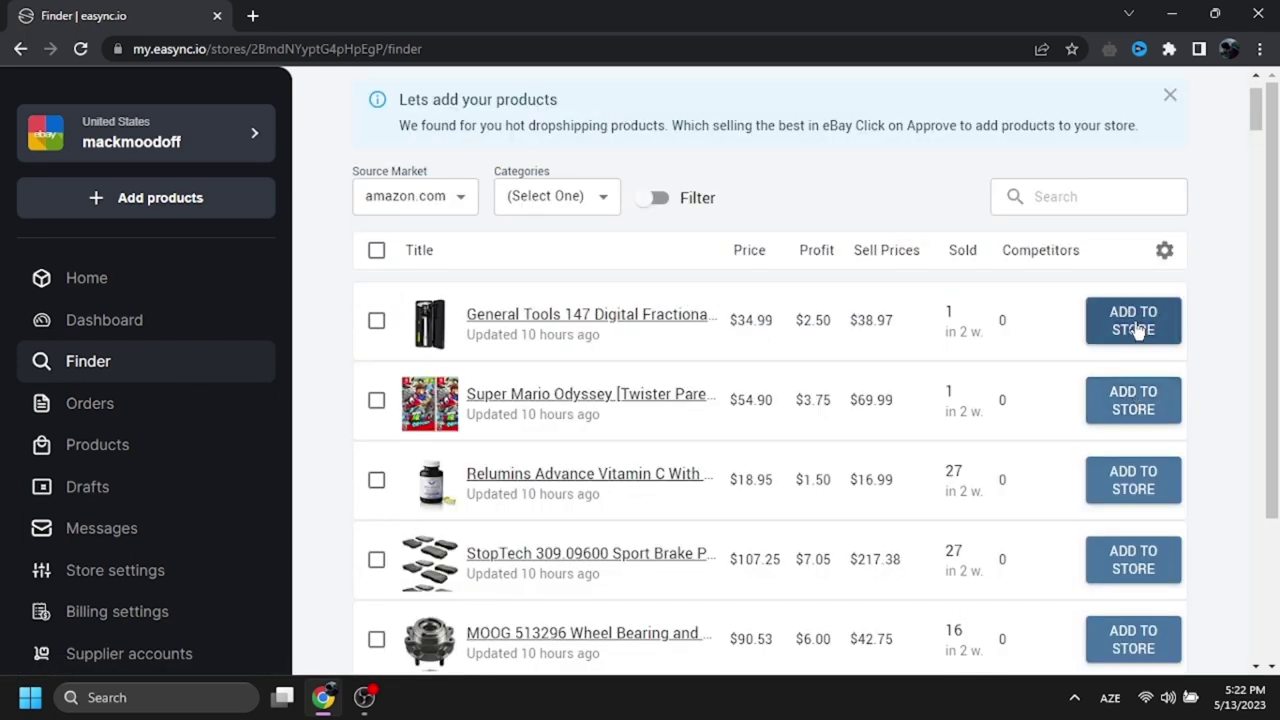
Review the store's orders and open the top-up page for the FBE balance to see its payment methods
left_click(100, 405)
scroll(550, 440, "down", 1)
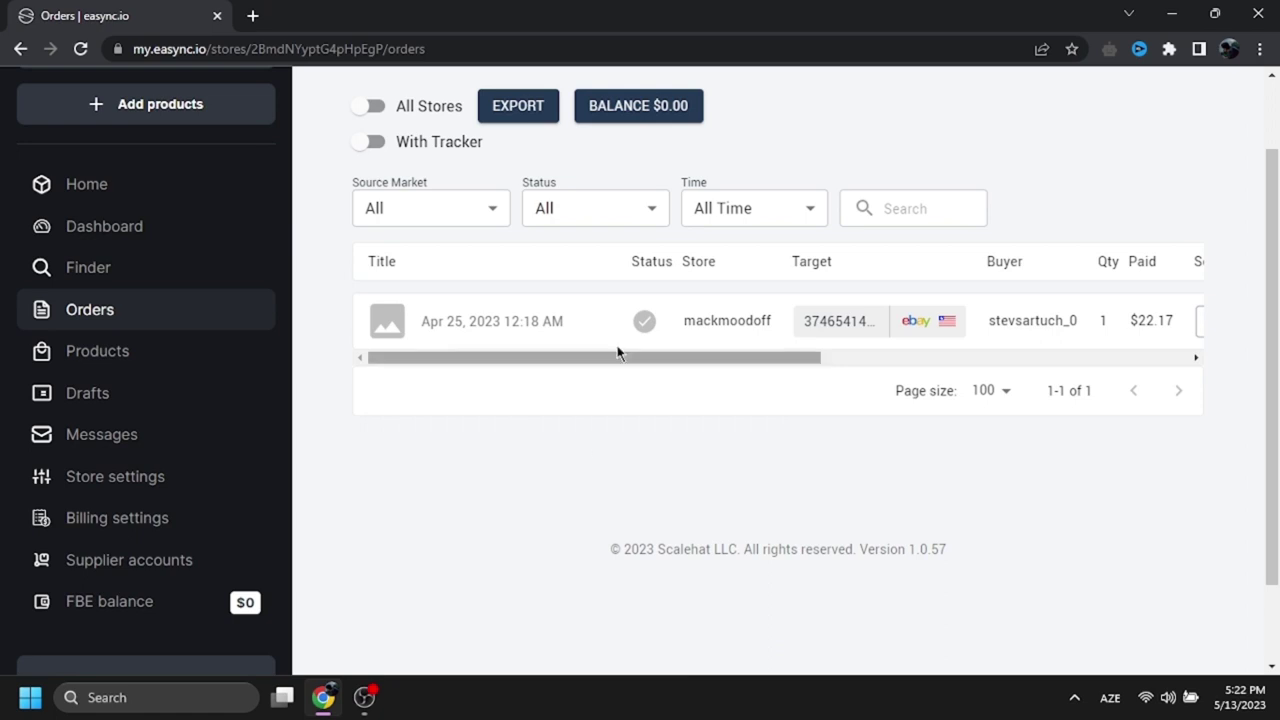
left_click_drag(609, 360, 511, 382)
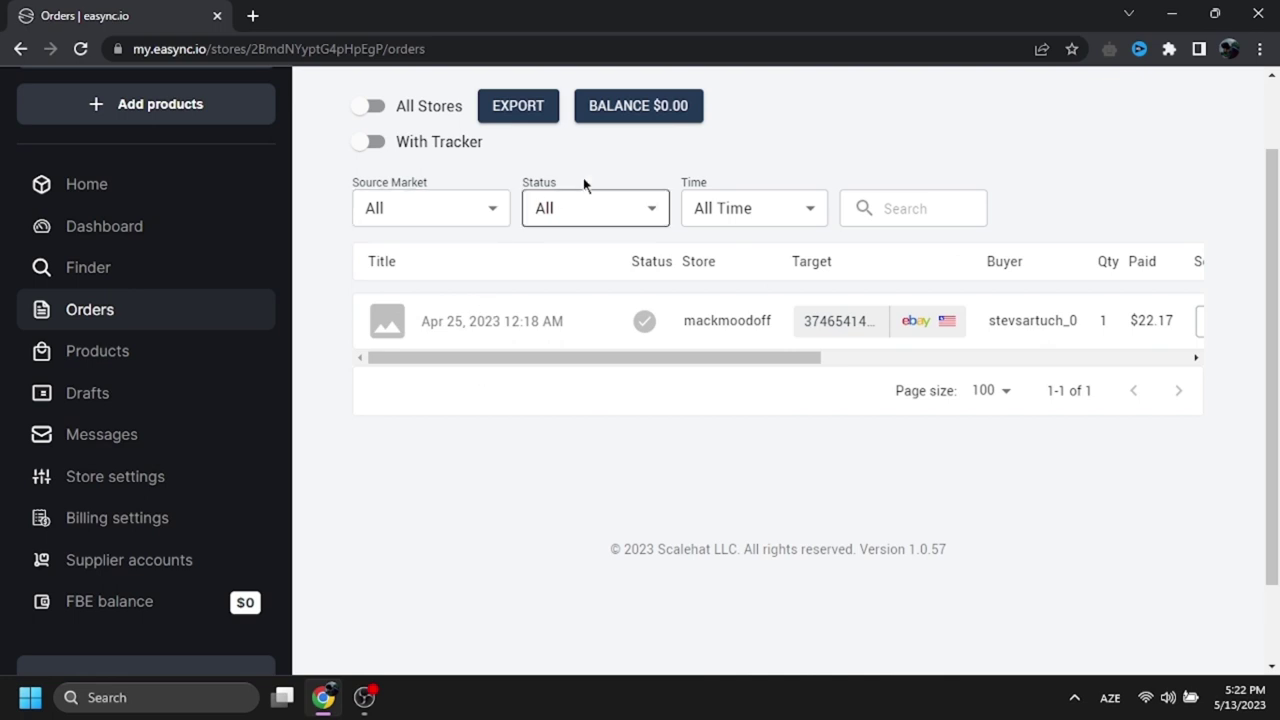
left_click(619, 112)
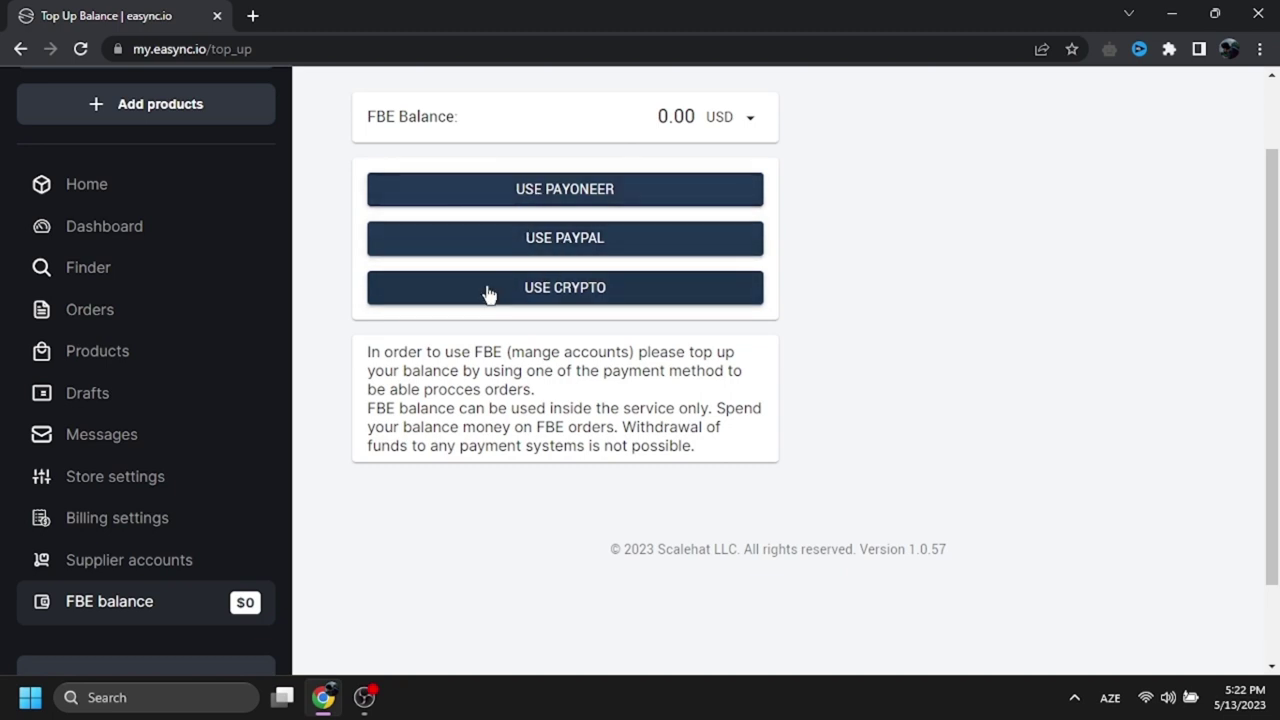
View the store's products page and look at the Add Products form, closing it without adding anything
left_click(128, 358)
scroll(694, 378, "down", 3)
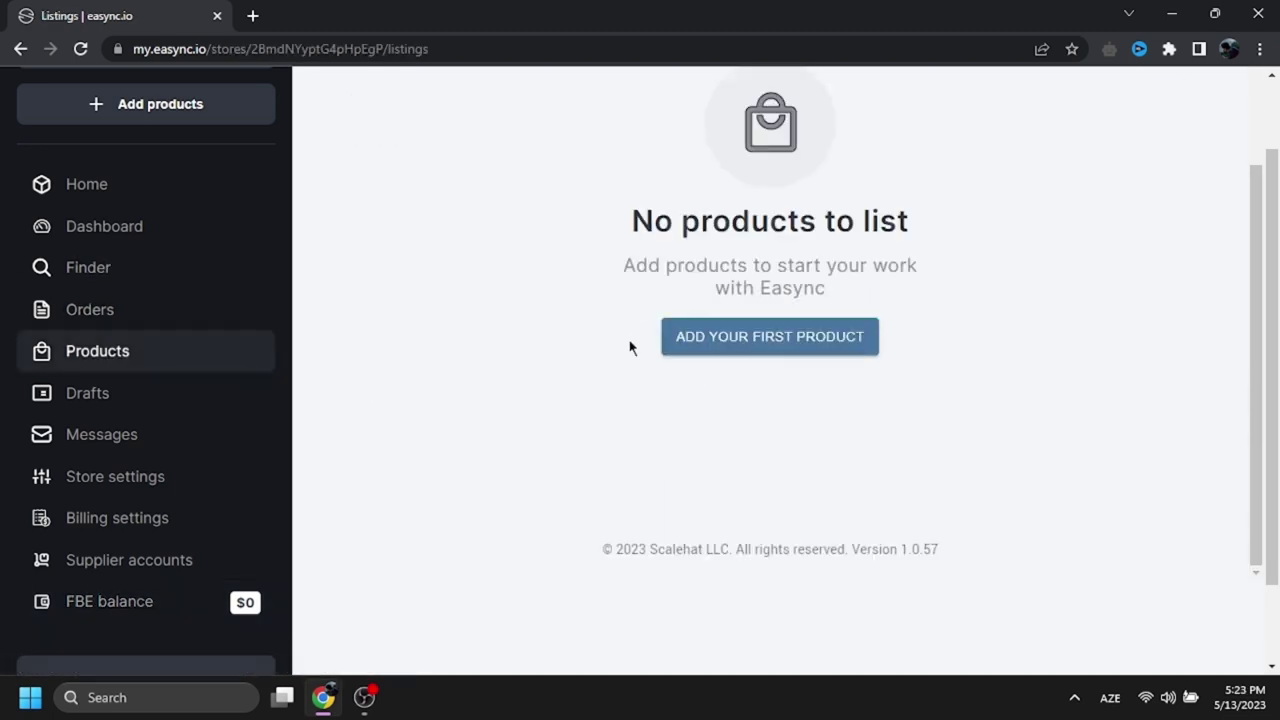
scroll(628, 349, "up", 3)
scroll(694, 166, "down", 3)
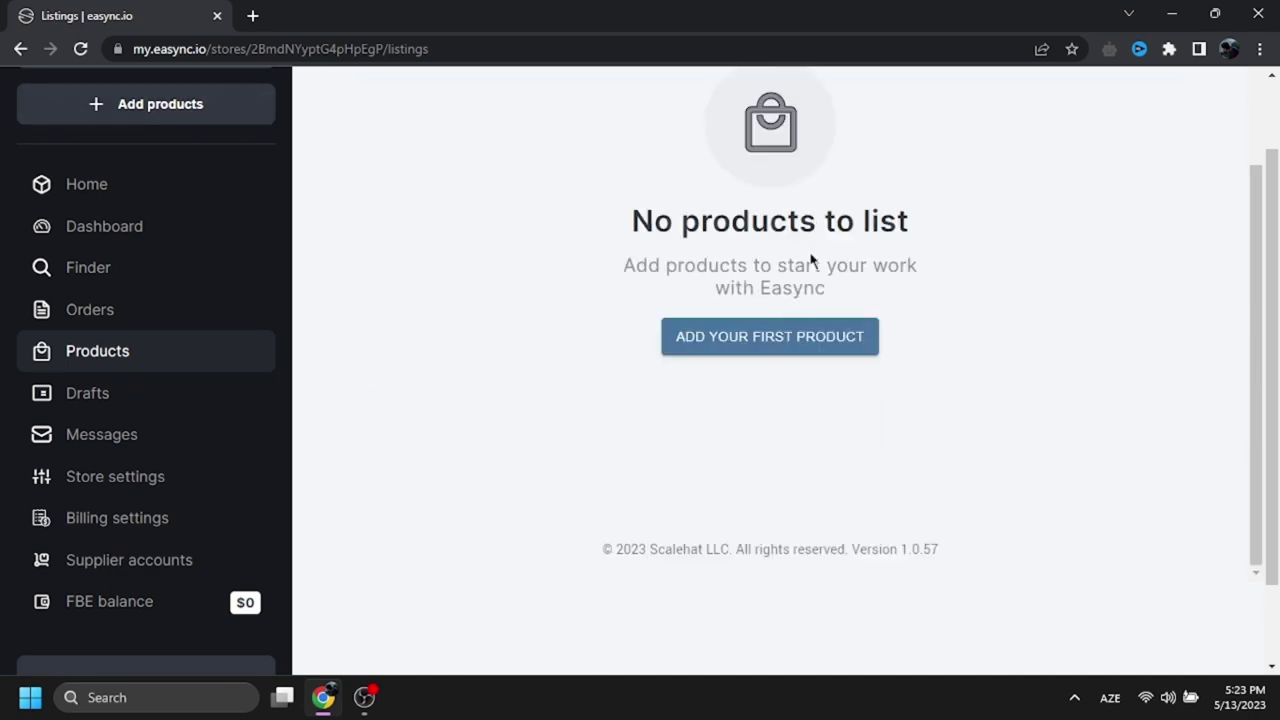
left_click(746, 346)
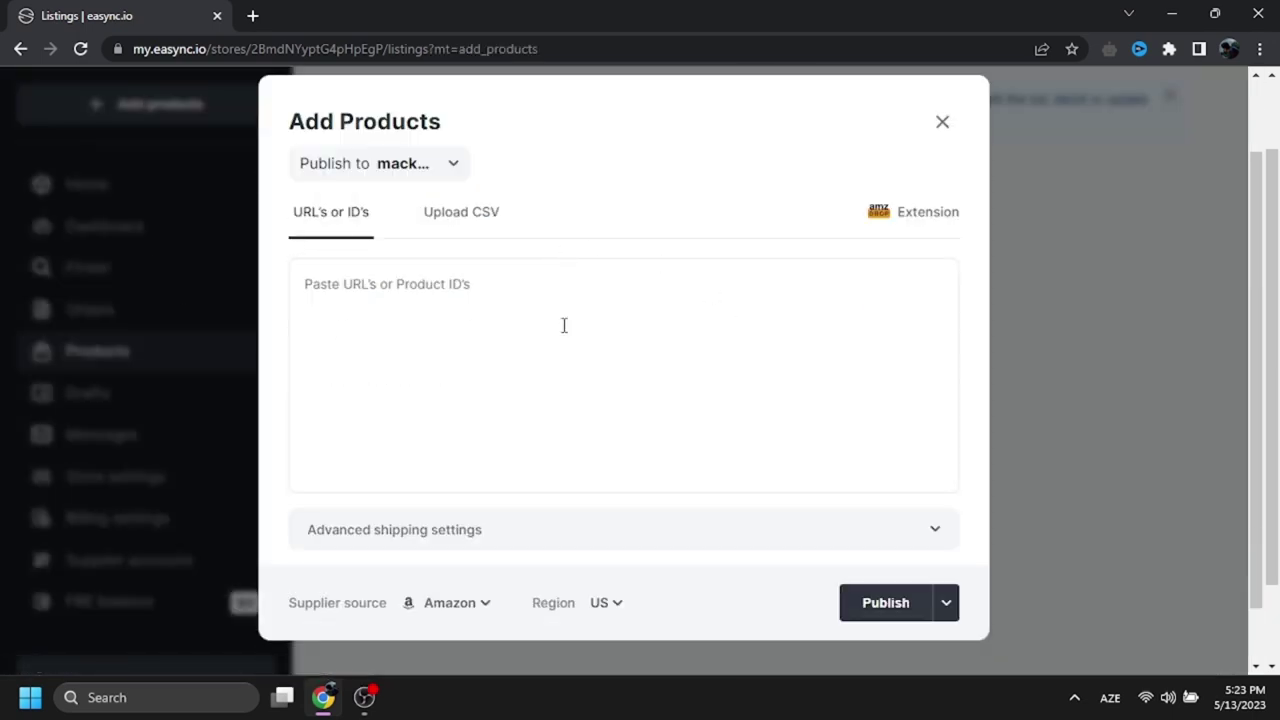
left_click(941, 123)
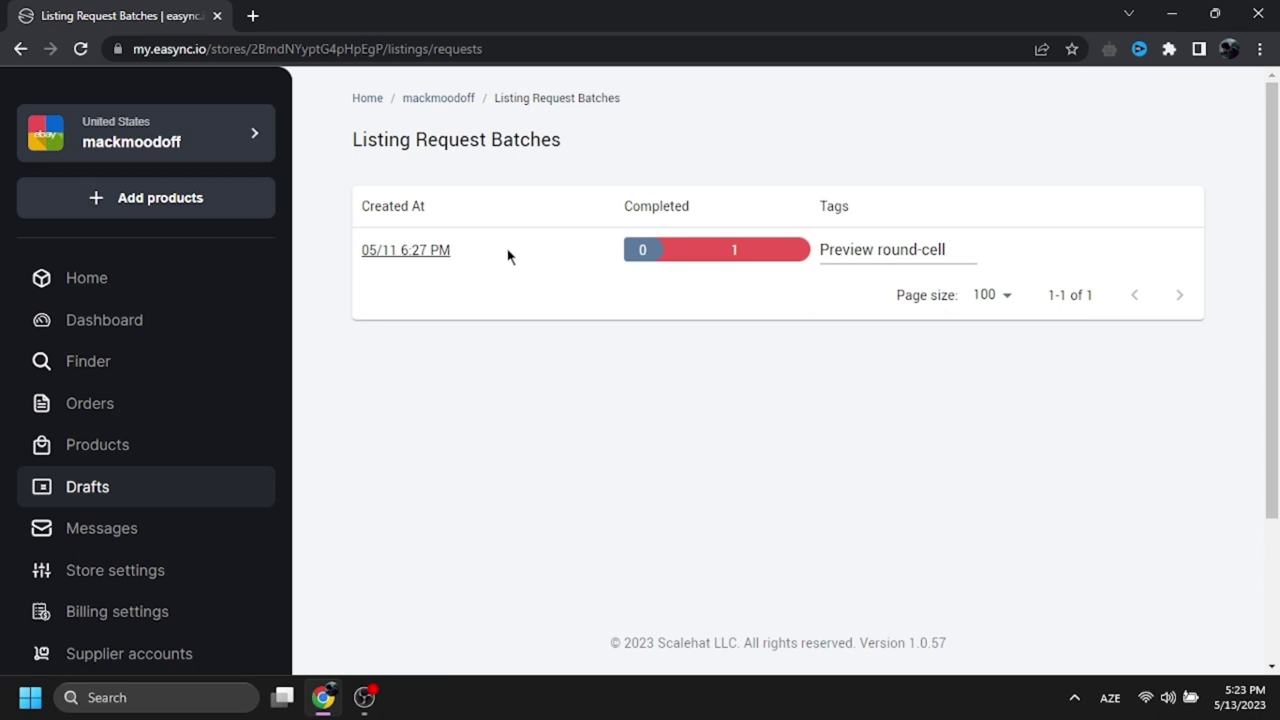
Examine the creation time and completion status of the draft listing request batch, and open the messages overview
left_click_drag(463, 253, 366, 254)
left_click(571, 266)
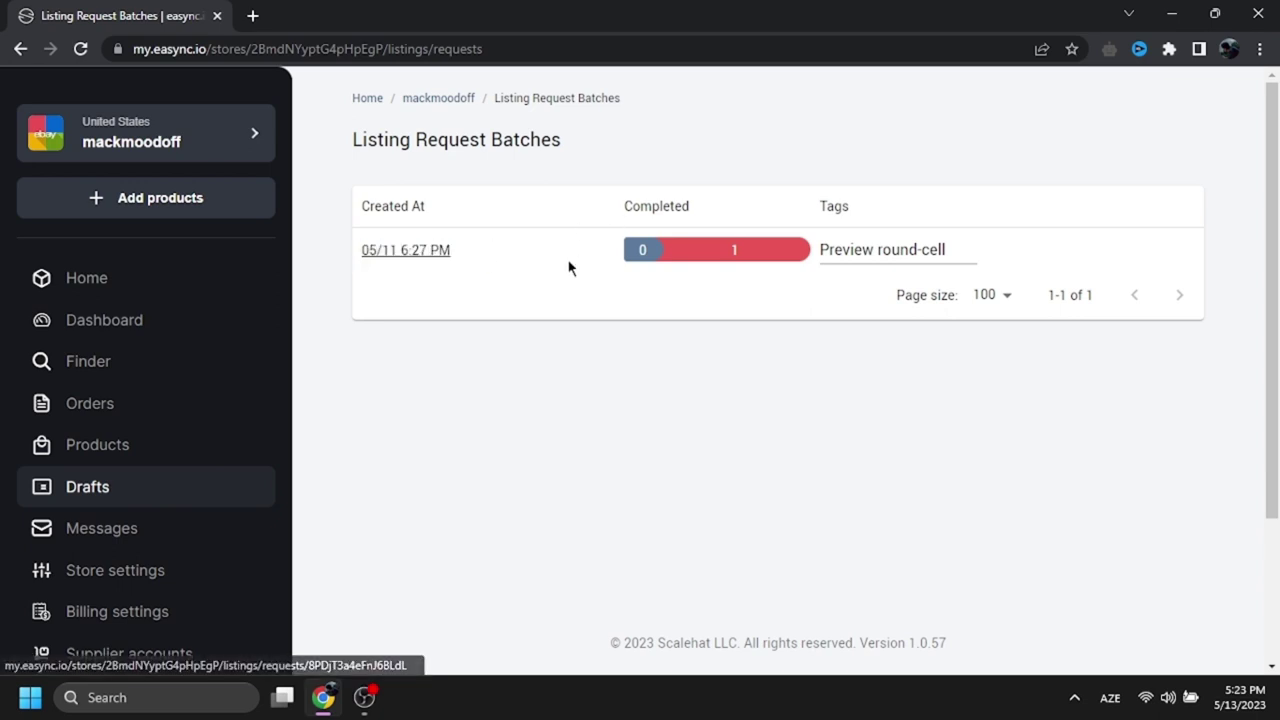
left_click_drag(630, 249, 800, 250)
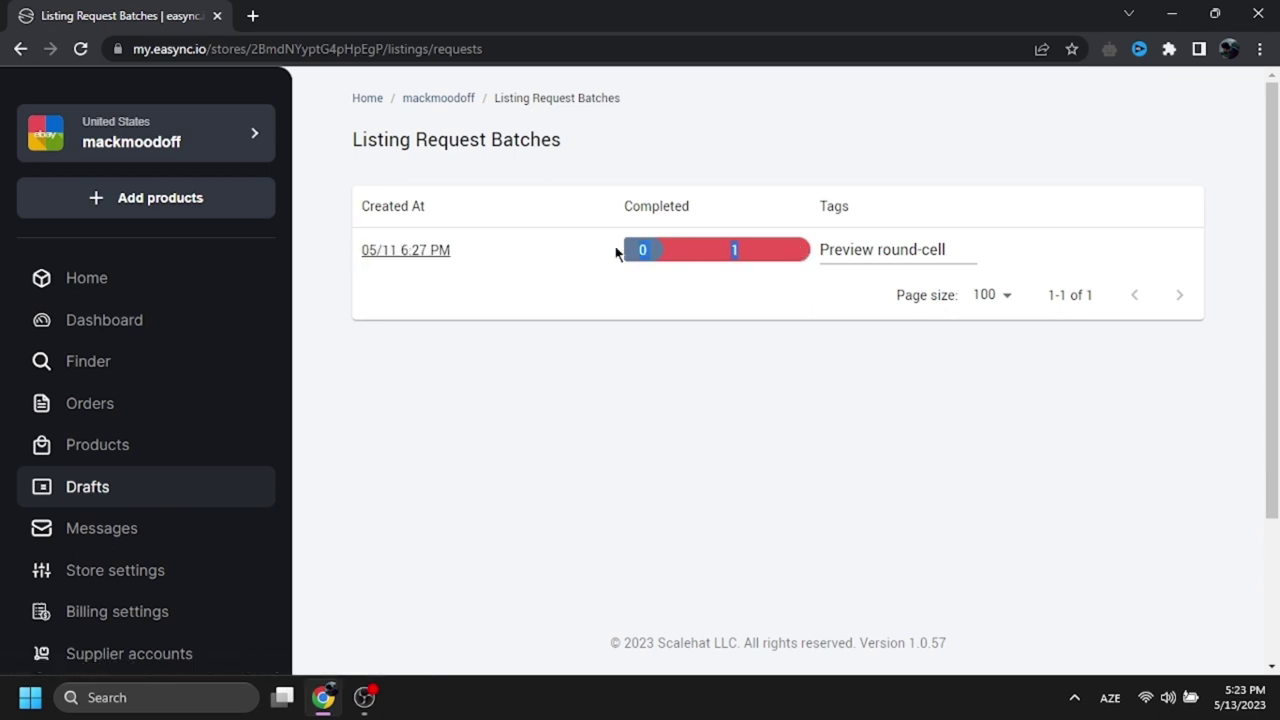
left_click(678, 294)
left_click(42, 528)
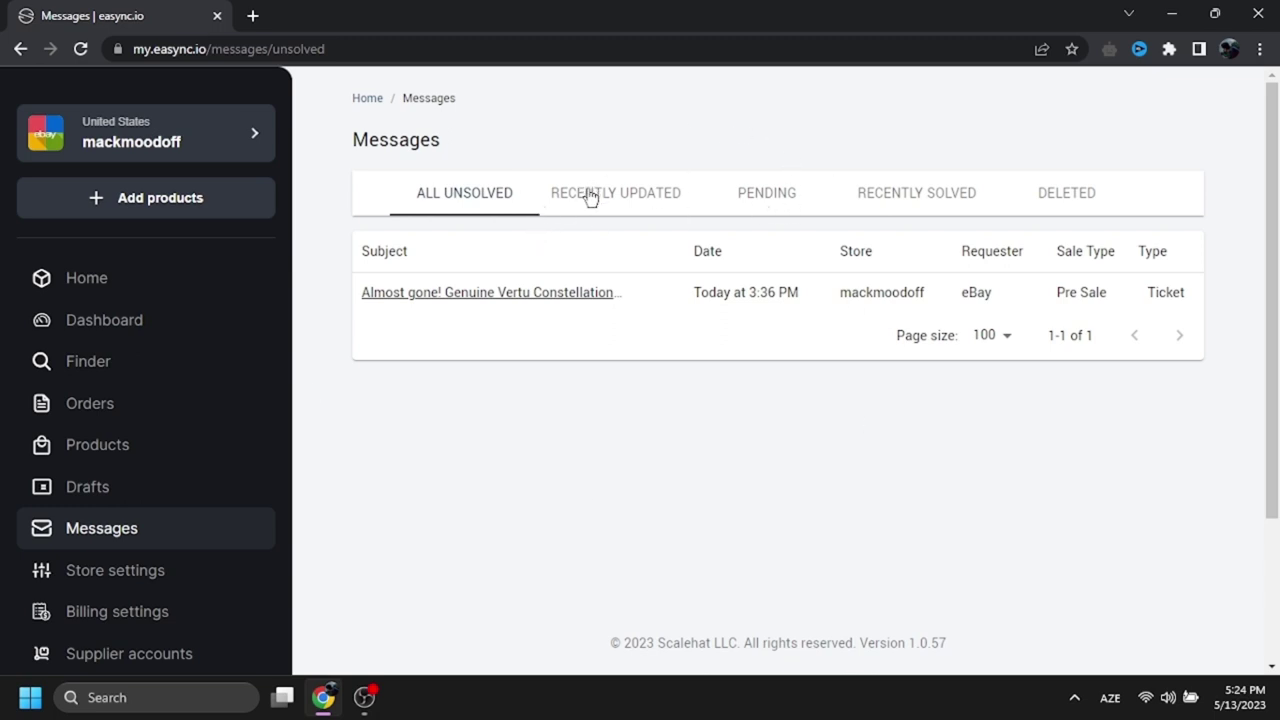
Open the Automatic Ordering settings of the store and examine the ordering, gift message and freight forwarding options
left_click(130, 568)
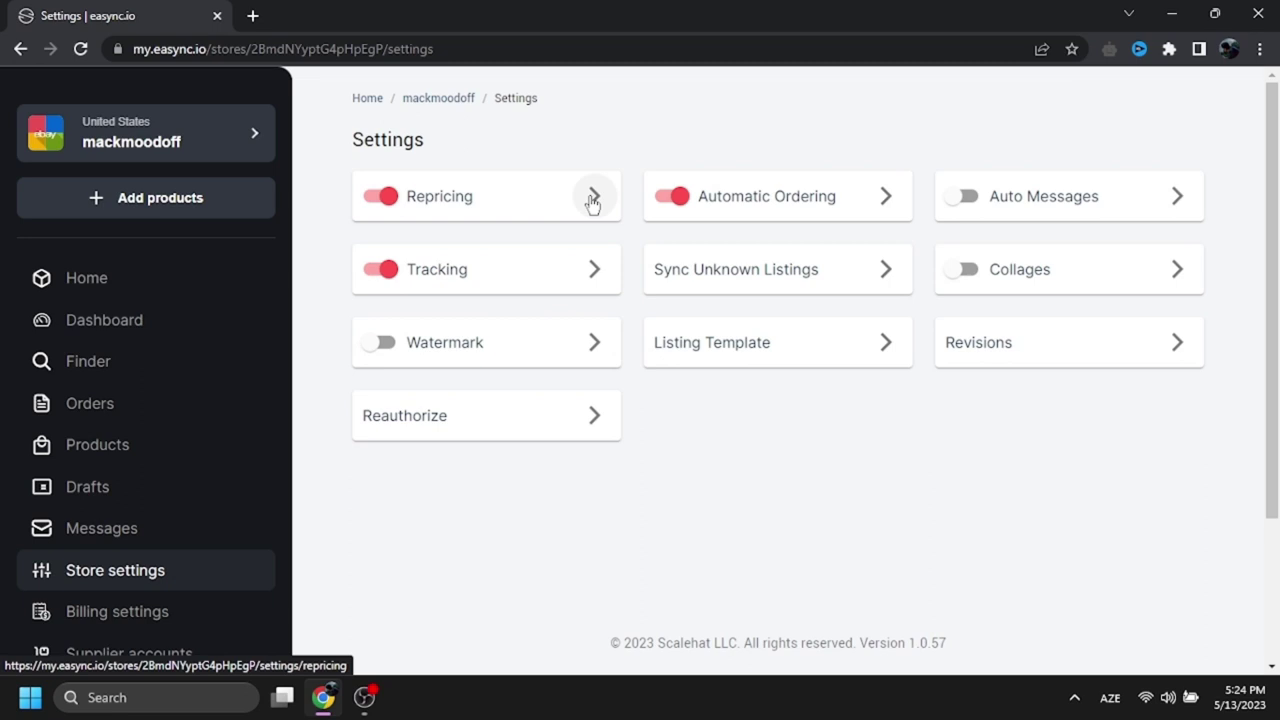
left_click(885, 202)
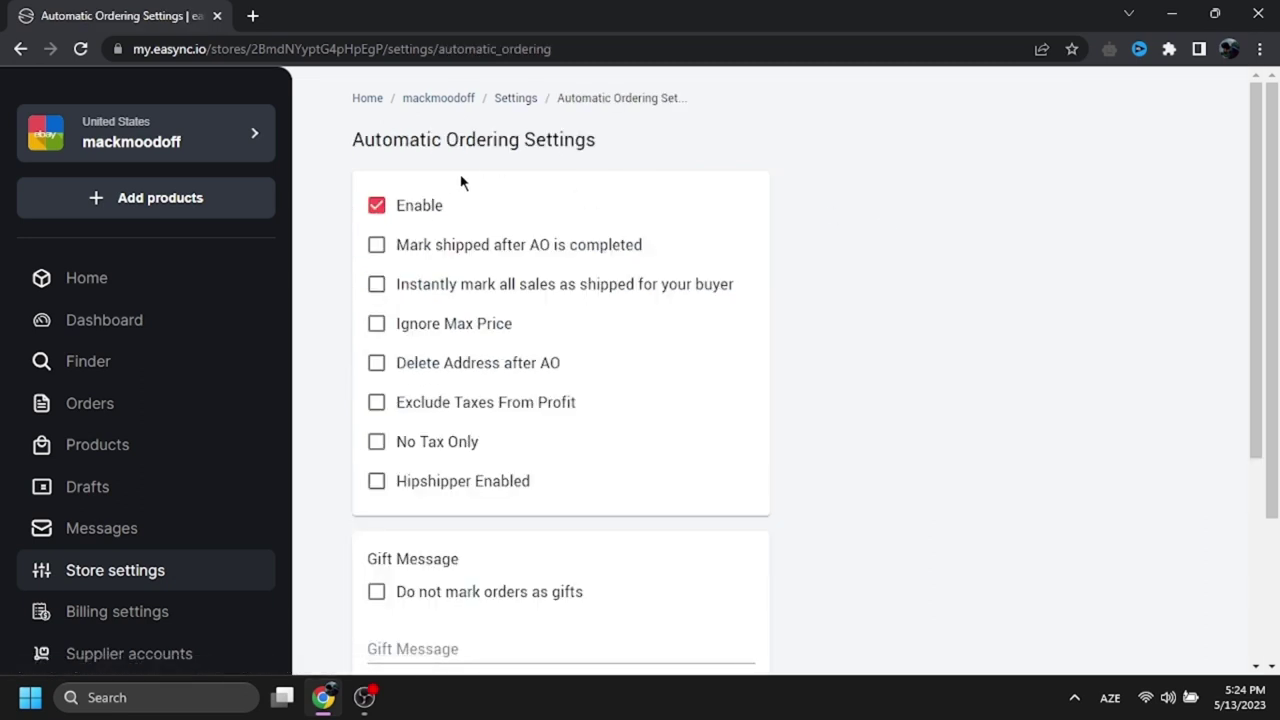
scroll(517, 420, "down", 2)
scroll(517, 420, "up", 2)
scroll(376, 446, "down", 2)
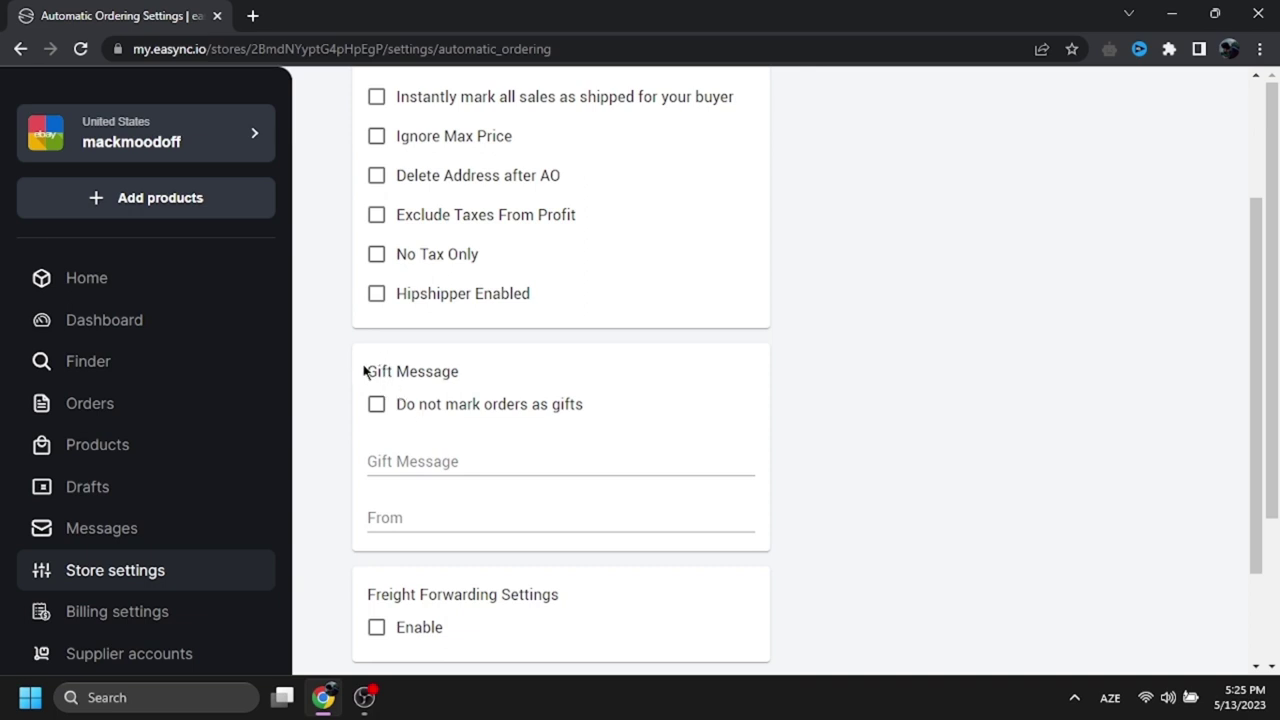
Try entering "thanks" as the gift message for automatic orders, and return to the store settings without saving
left_click_drag(364, 371, 479, 381)
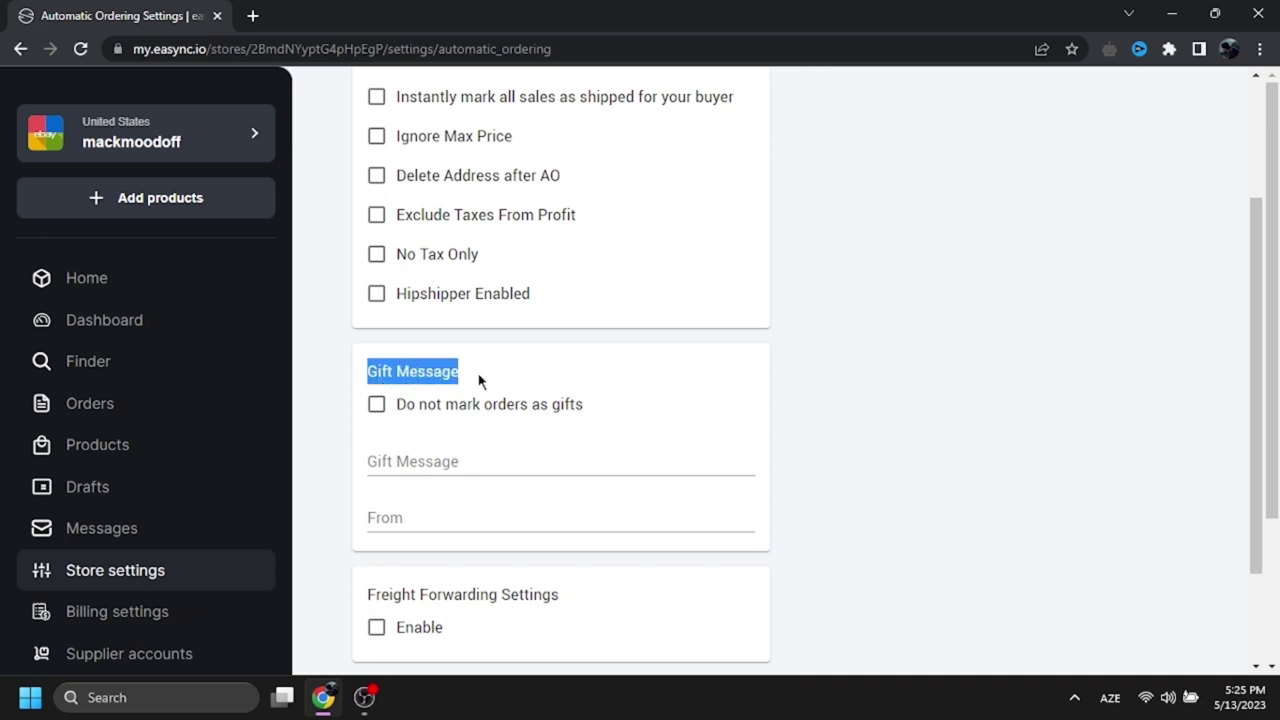
left_click(446, 455)
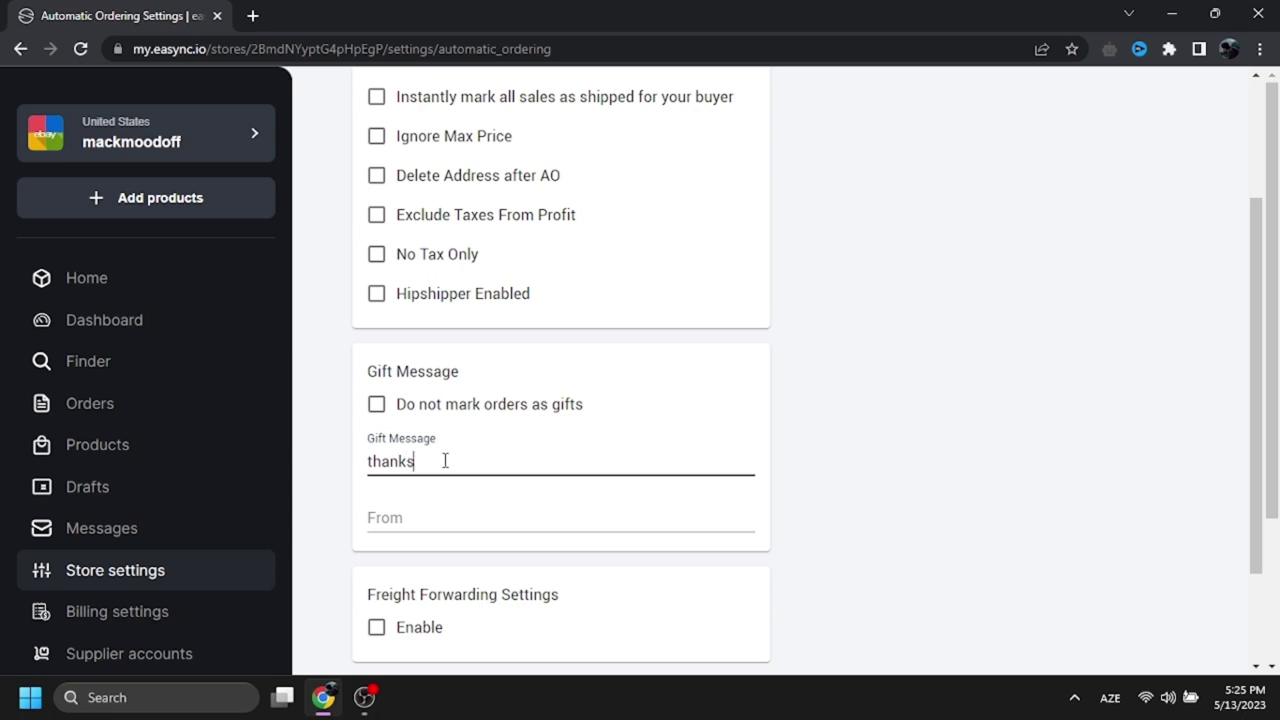
left_click(392, 514)
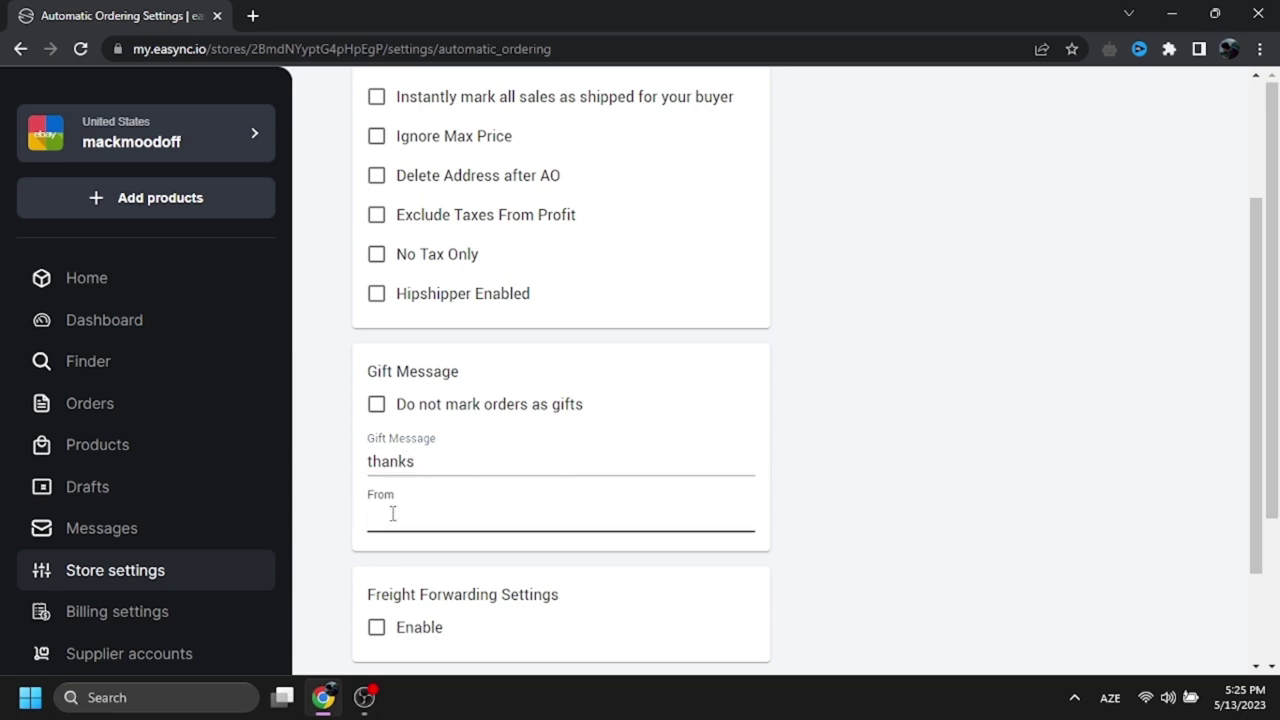
left_click(77, 143)
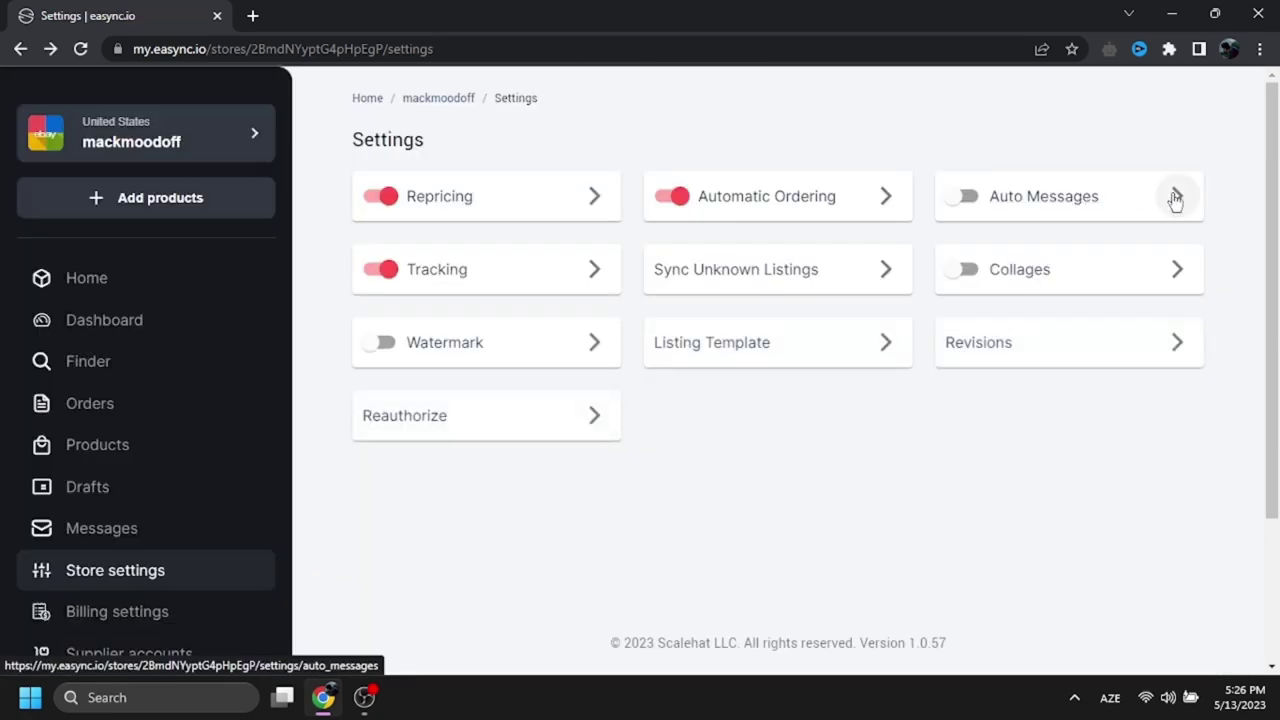
In the Auto Messages settings, enable the new order message with the "default - Thanks for buying from our store" template
left_click(1171, 194)
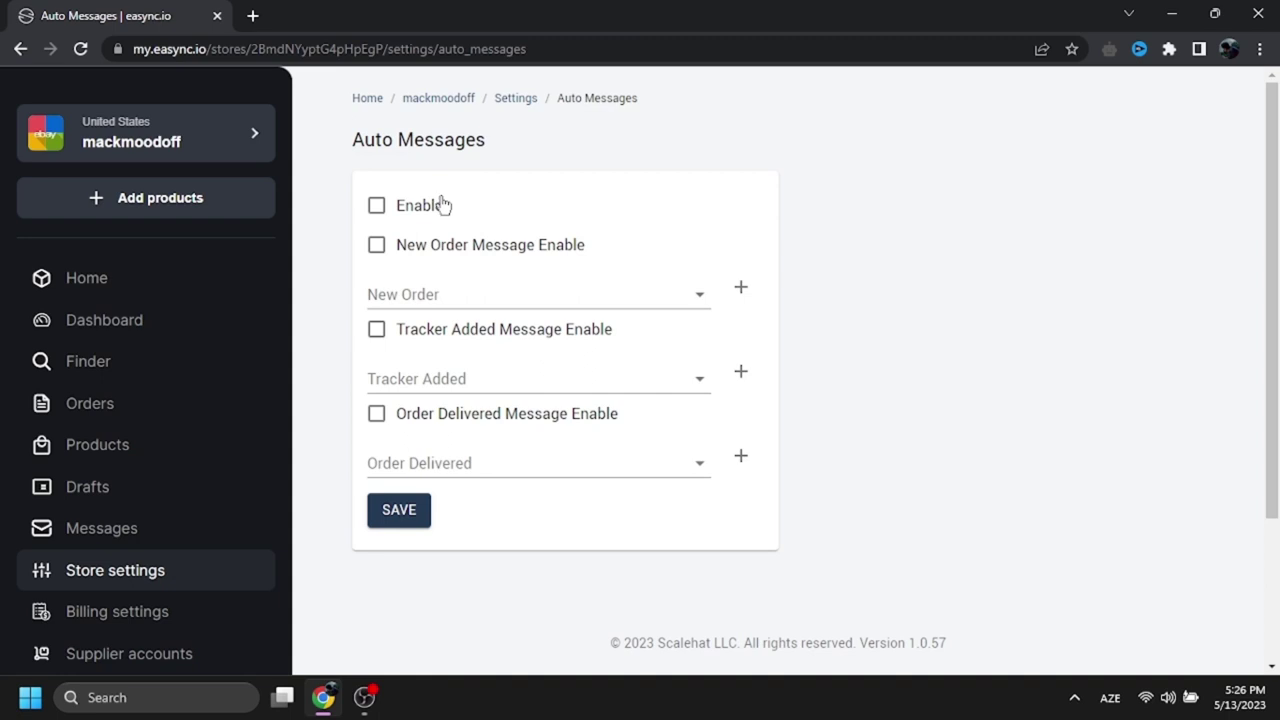
left_click(376, 247)
left_click(395, 296)
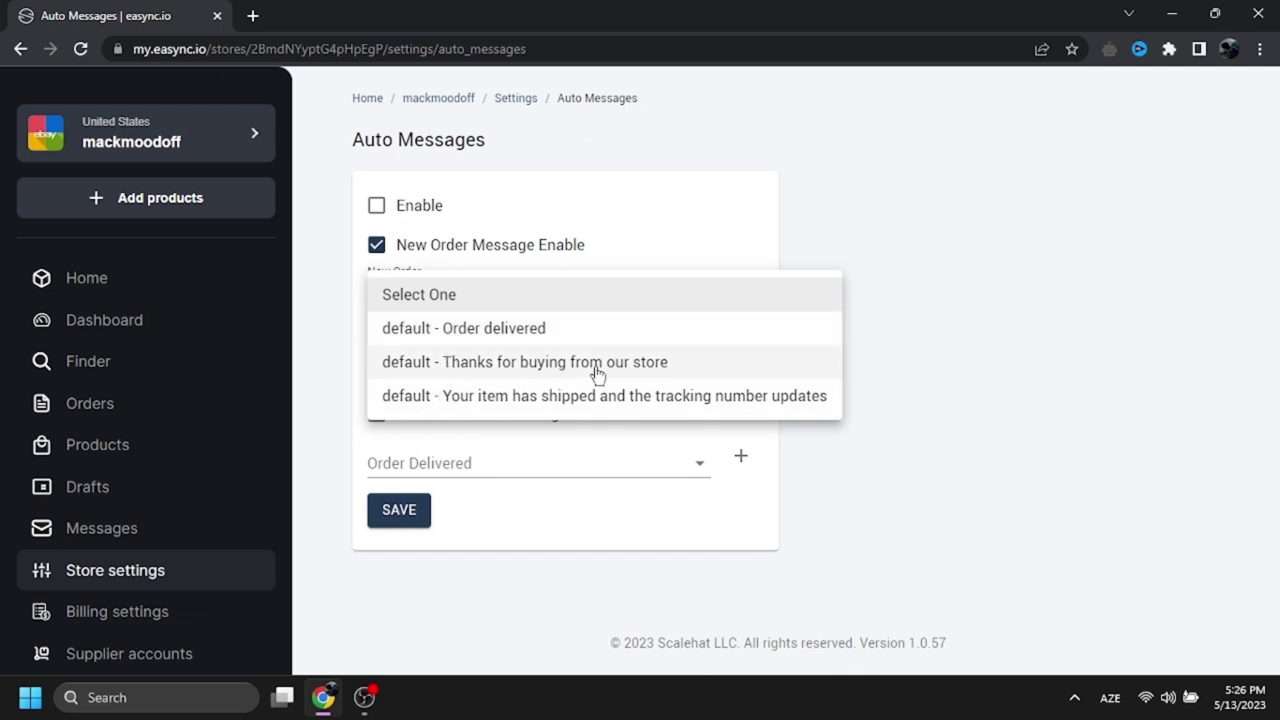
left_click(531, 370)
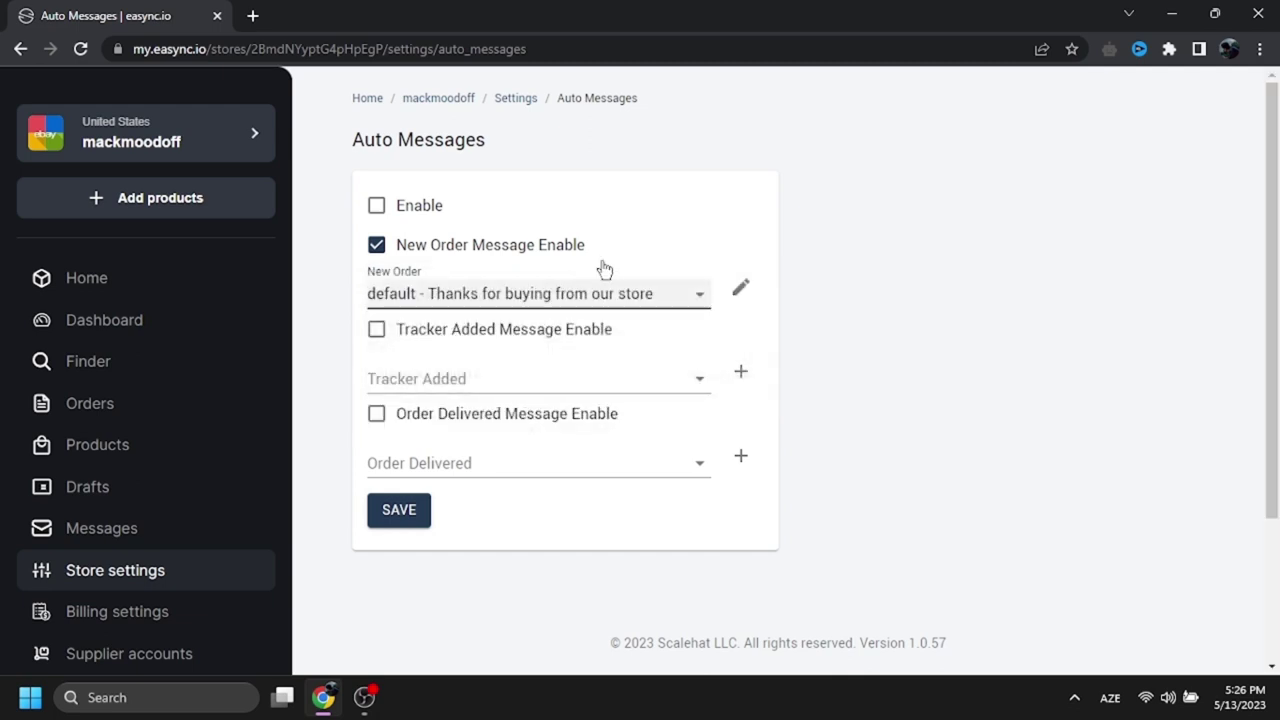
Enable the tracker added message with the "default - Your item has shipped and the tracking number updates" template
left_click(377, 330)
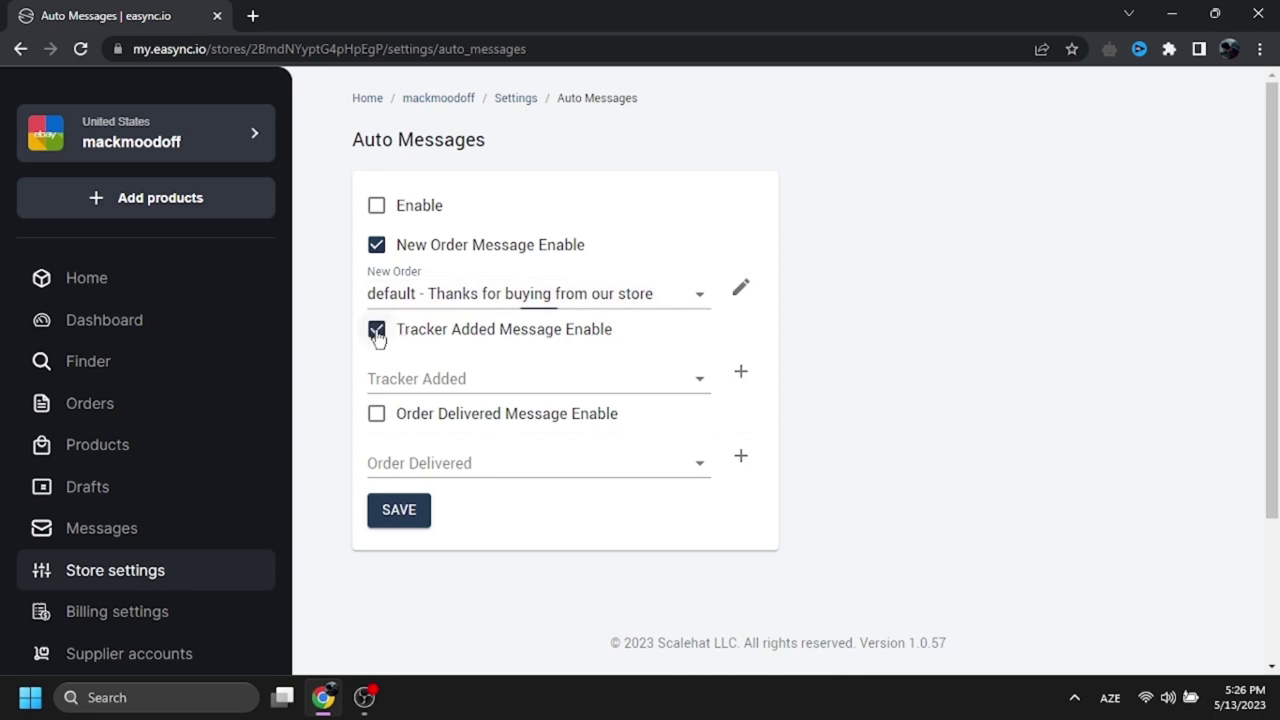
left_click(443, 380)
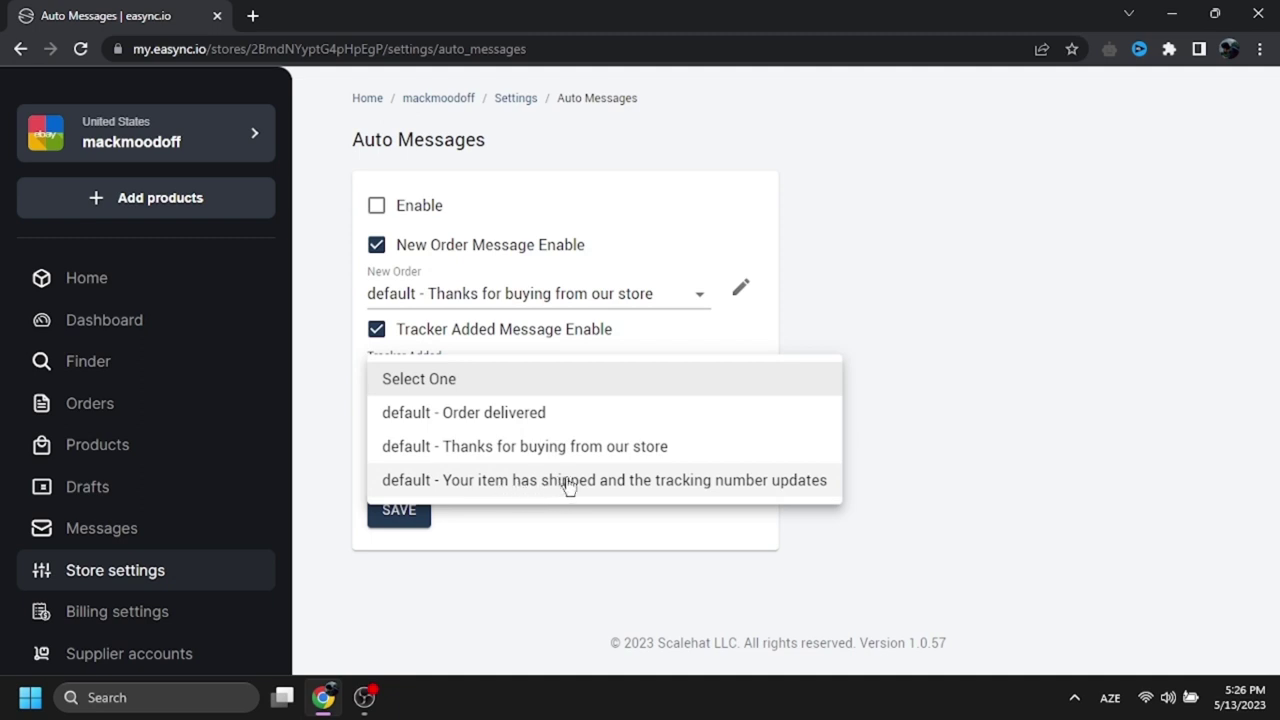
left_click(632, 481)
Enable the order delivered message with the "default - Order delivered" template and save the auto messages settings
left_click(376, 415)
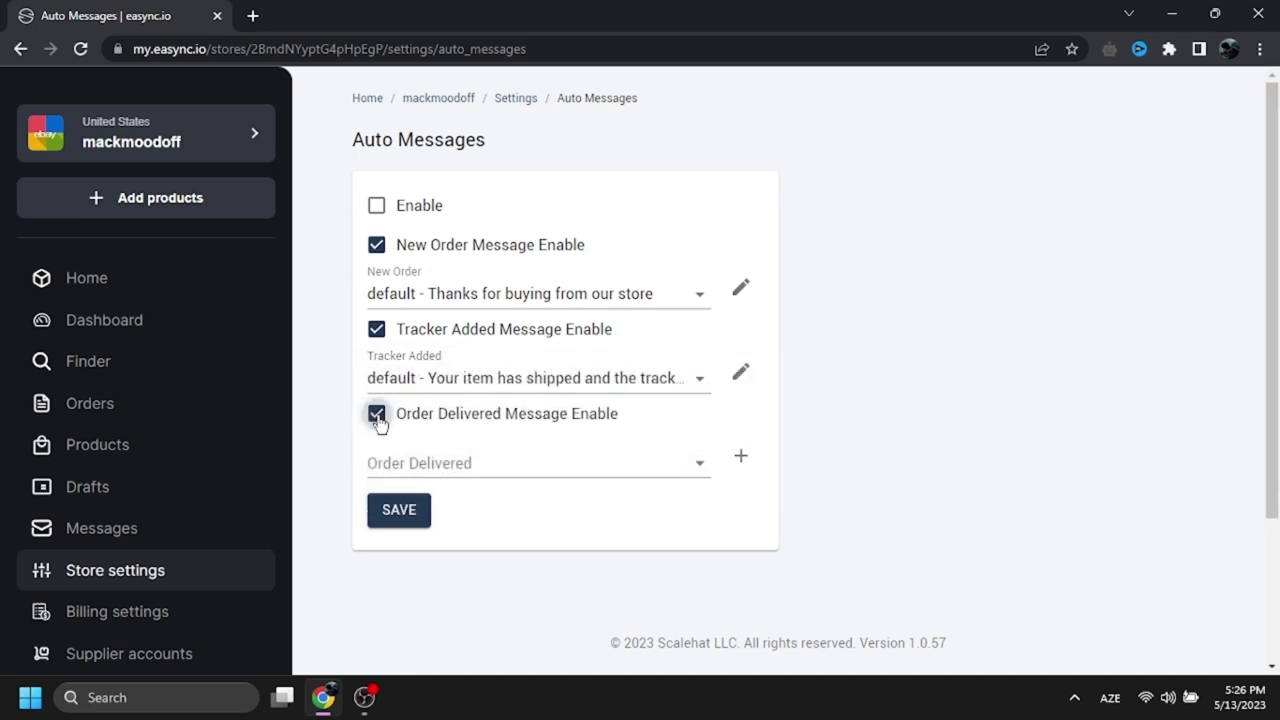
left_click(505, 461)
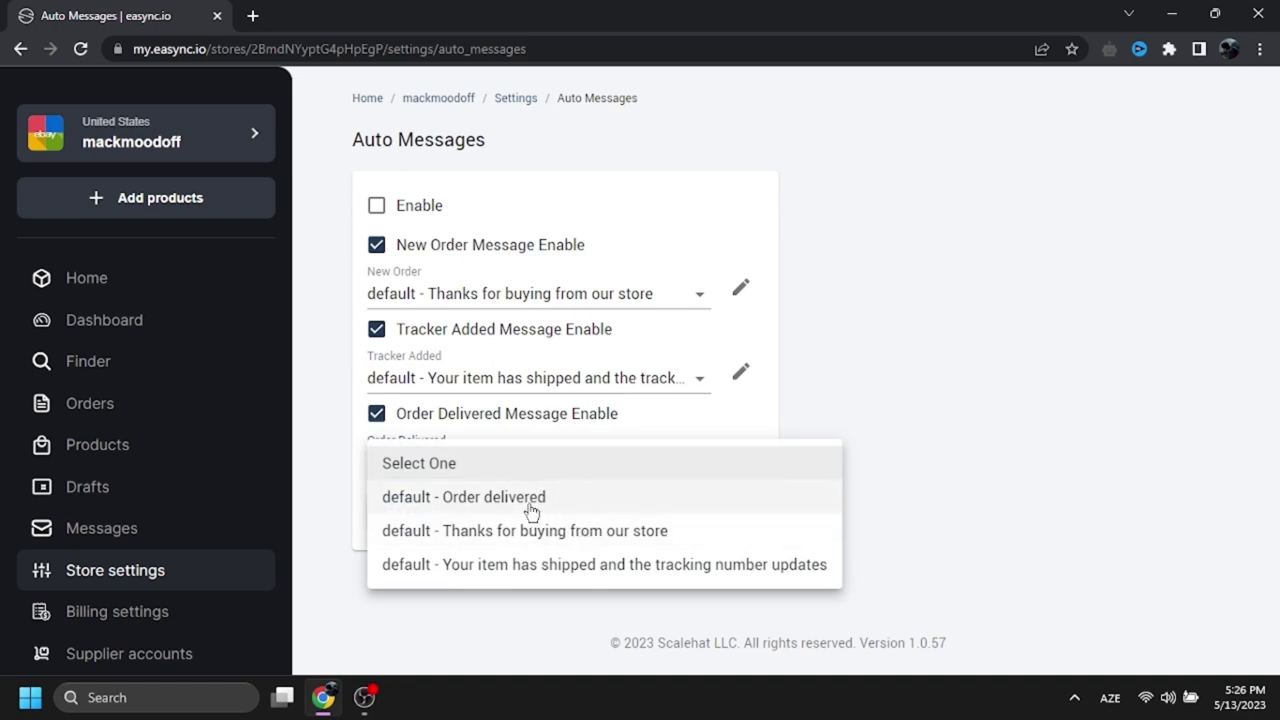
left_click(527, 506)
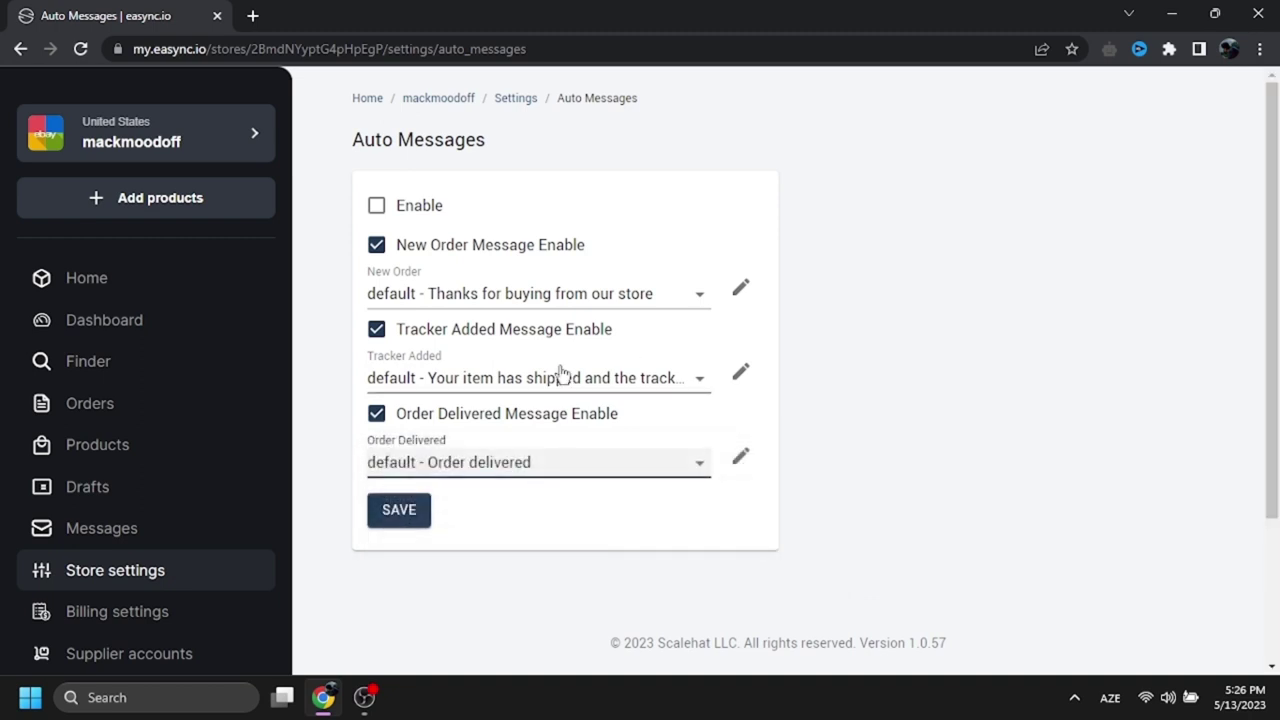
left_click(398, 512)
Open the Tracking settings, review the supported source markets and save the settings
left_click(518, 268)
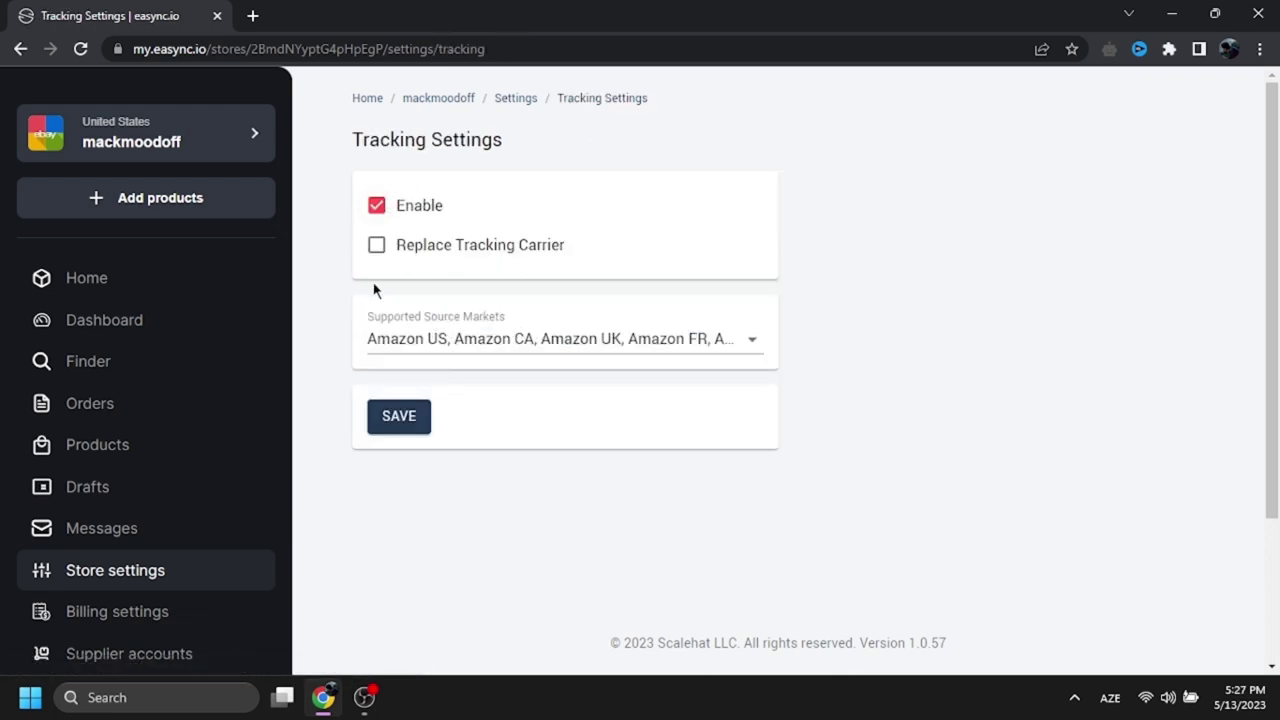
left_click(452, 338)
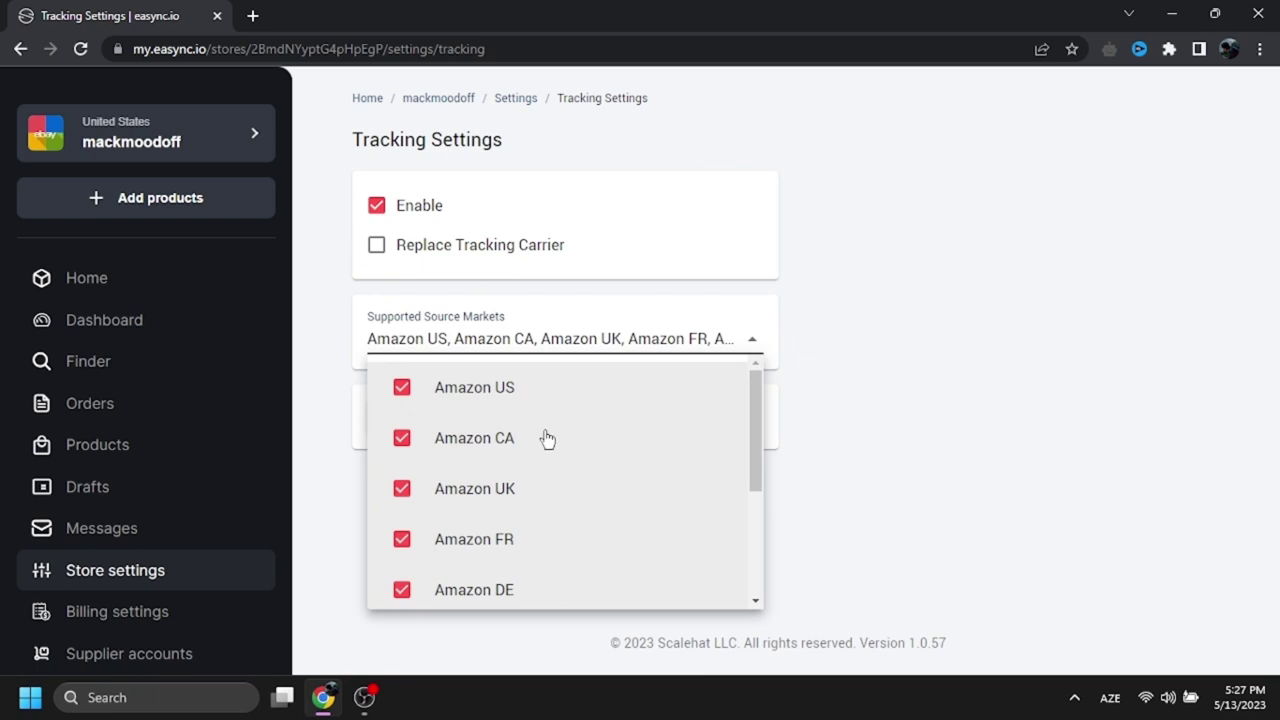
scroll(545, 433, "down", 2)
left_click(1036, 425)
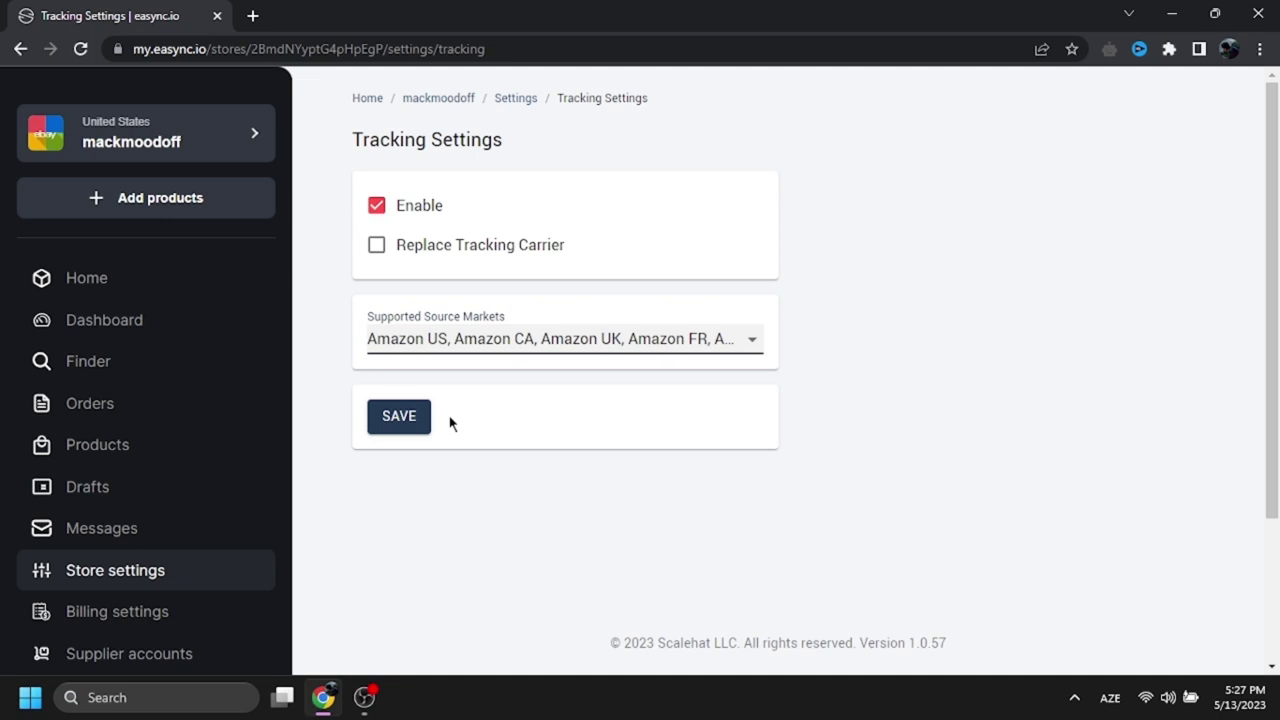
left_click(399, 416)
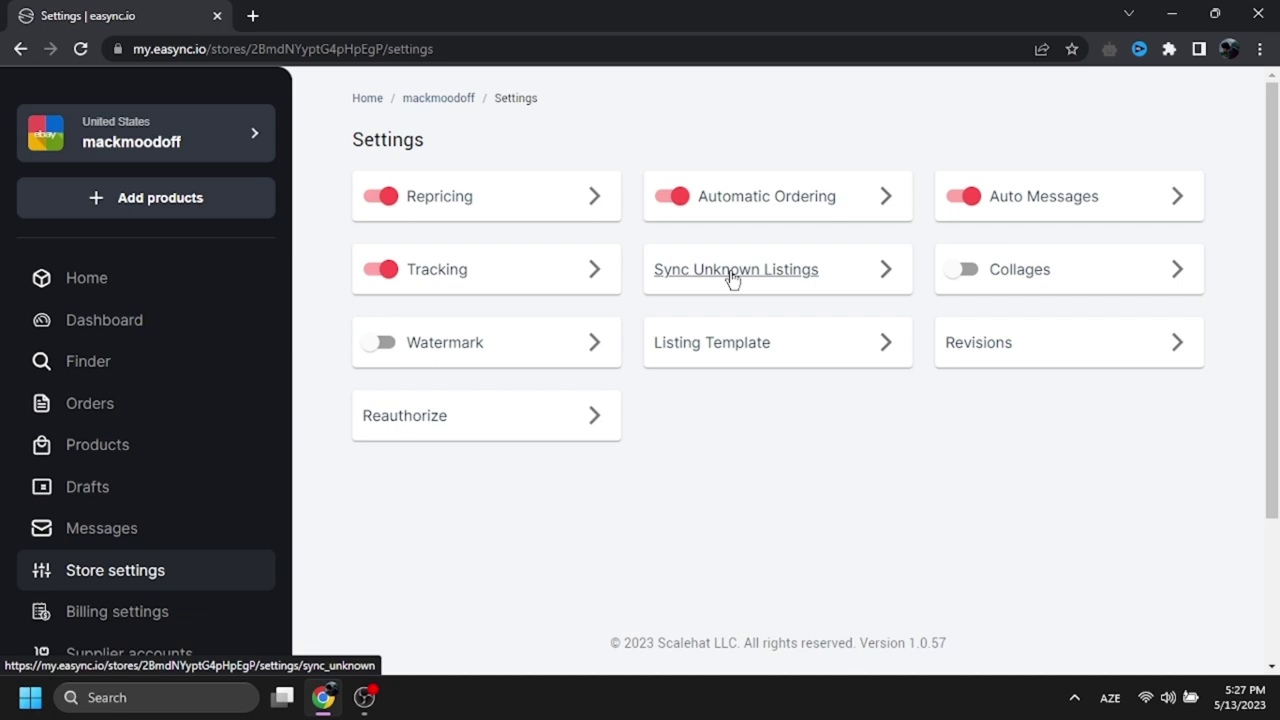
Open the Collages settings and look through the enable, blur and collage layout options
left_click(1166, 276)
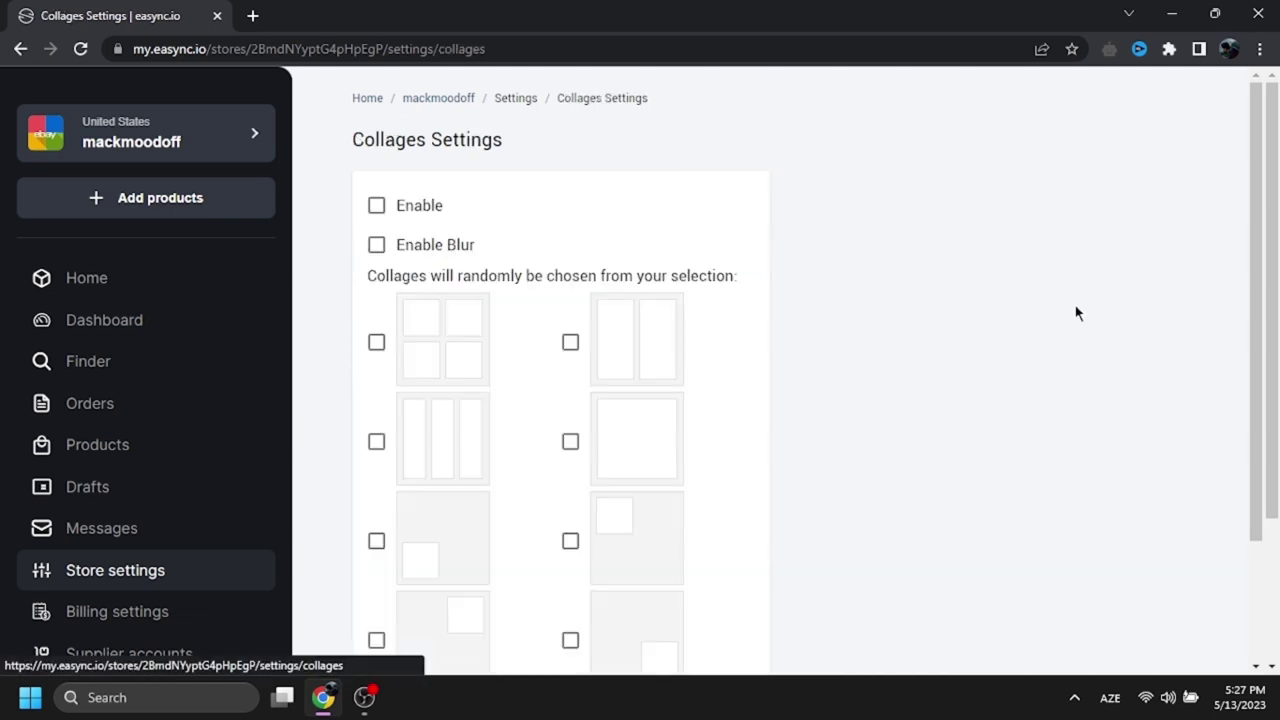
scroll(500, 345, "down", 3)
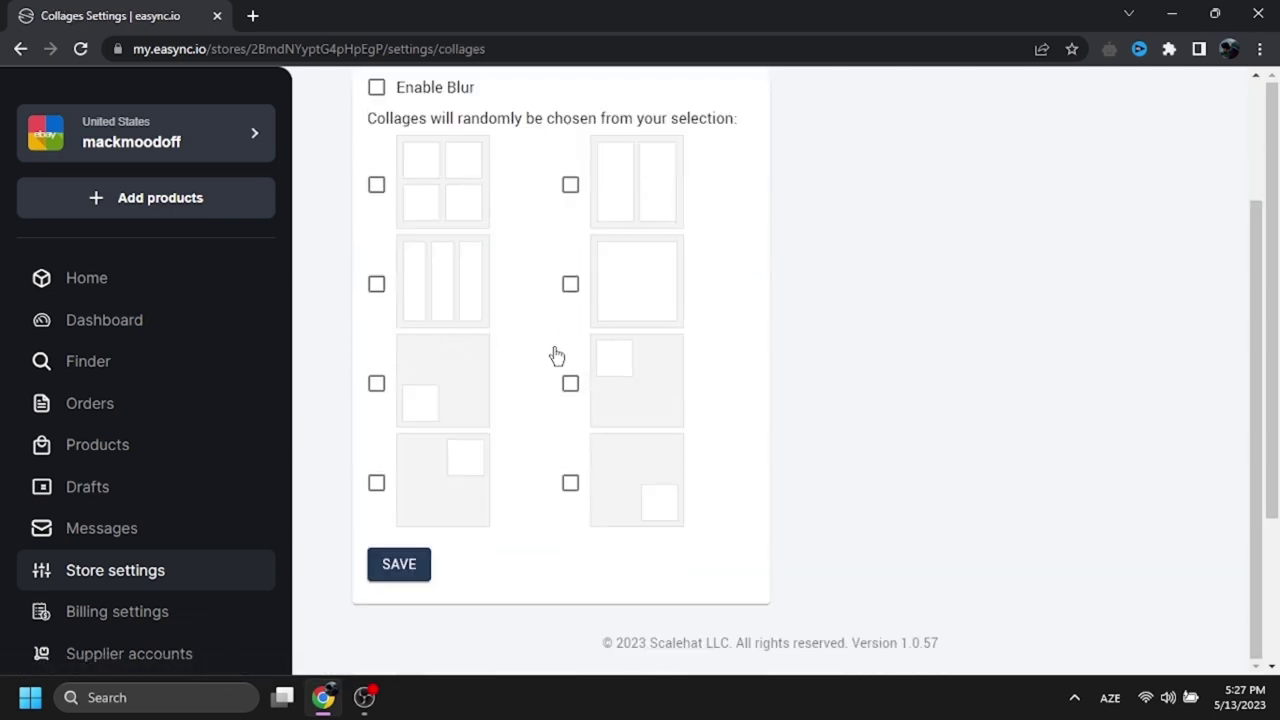
scroll(562, 355, "up", 1)
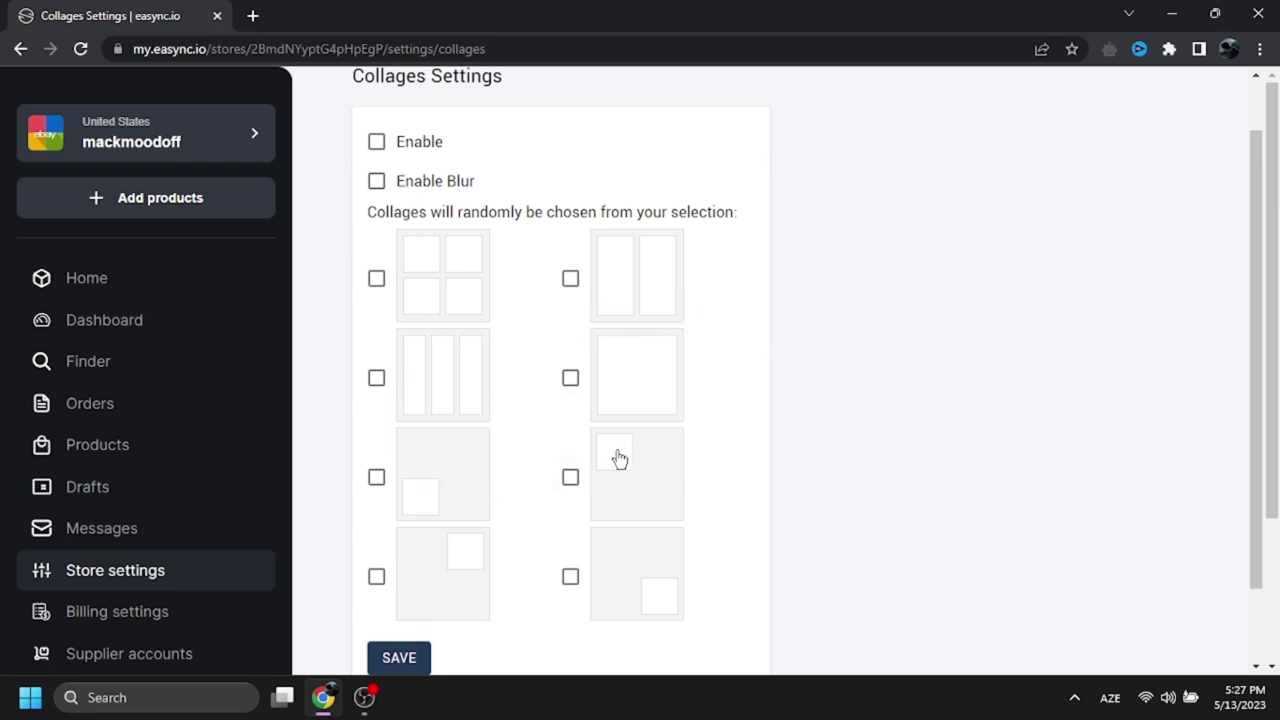
Select the four-image grid and two-column collage layouts and save the Collages settings
left_click(376, 278)
left_click(570, 278)
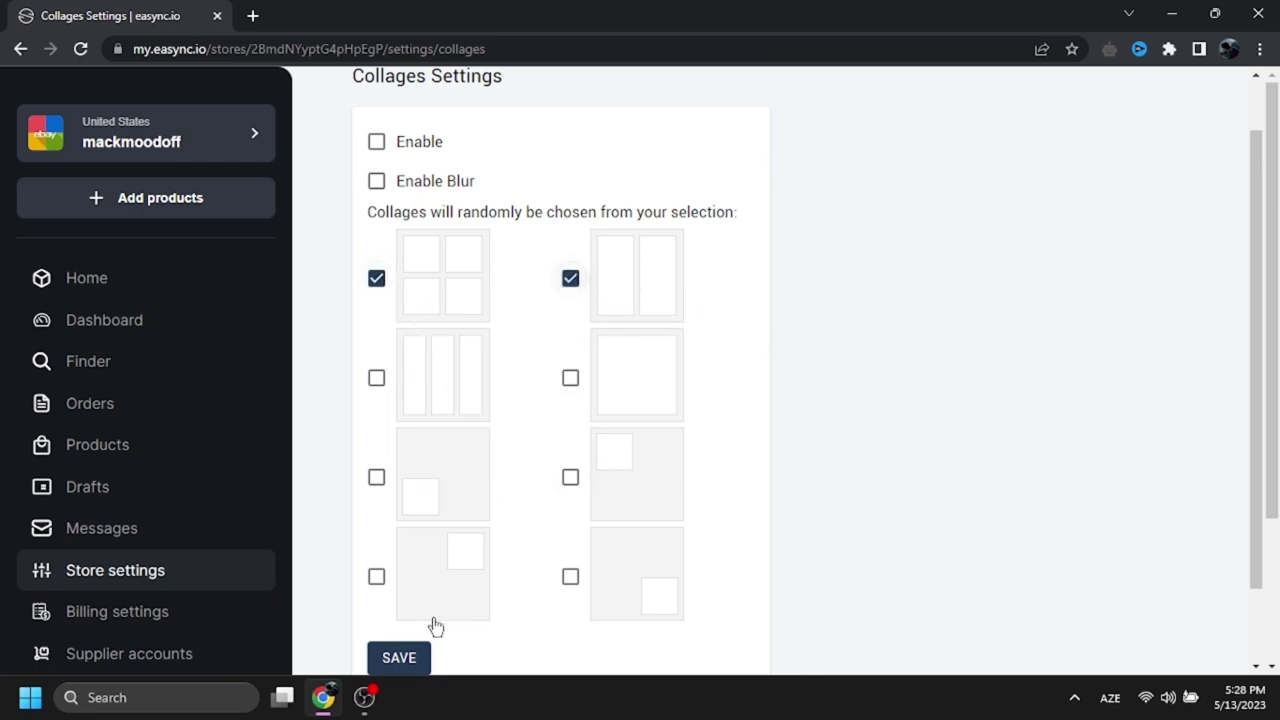
left_click(396, 656)
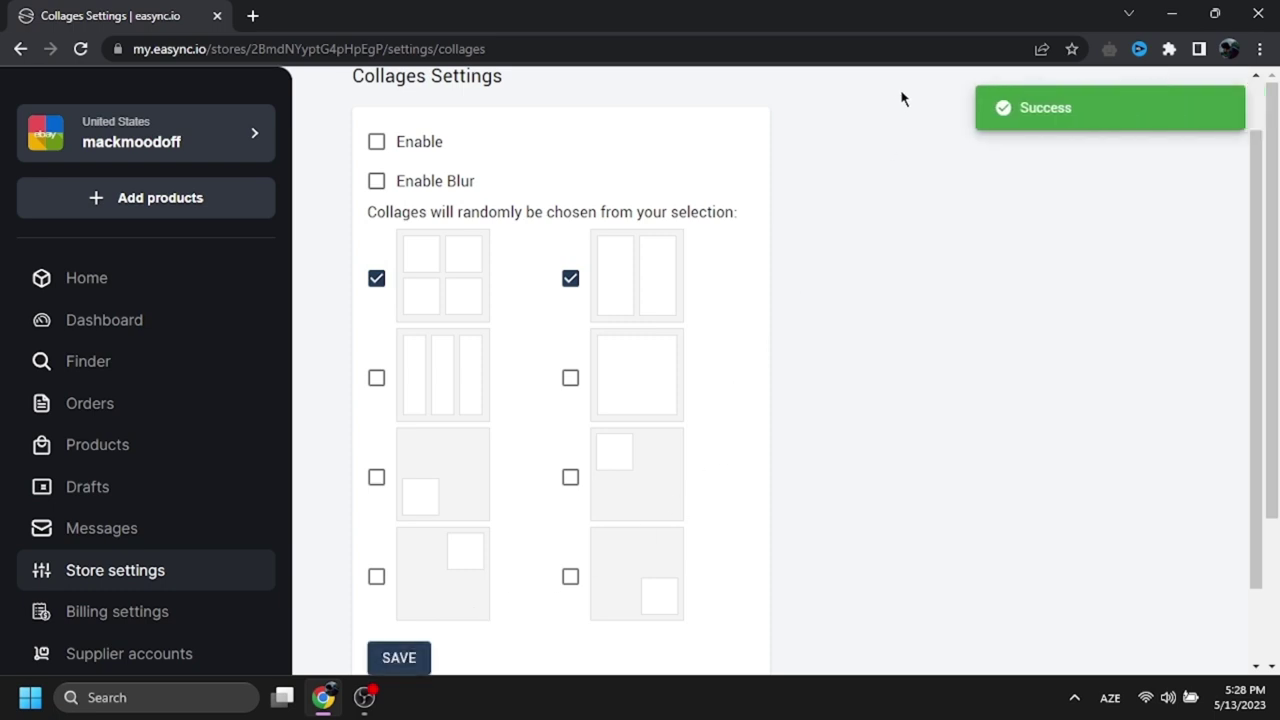
Return to the store settings overview and open the Watermark settings to view the enable and file options
scroll(563, 149, "up", 1)
left_click(516, 98)
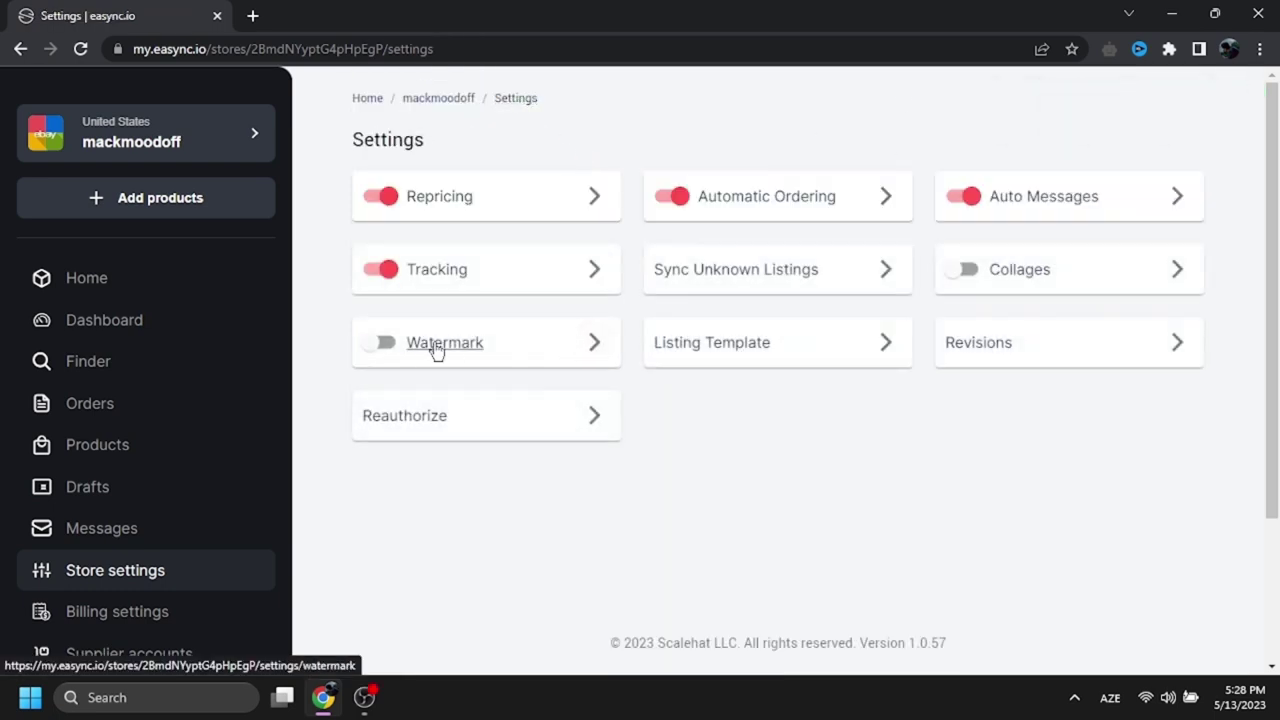
left_click(408, 344)
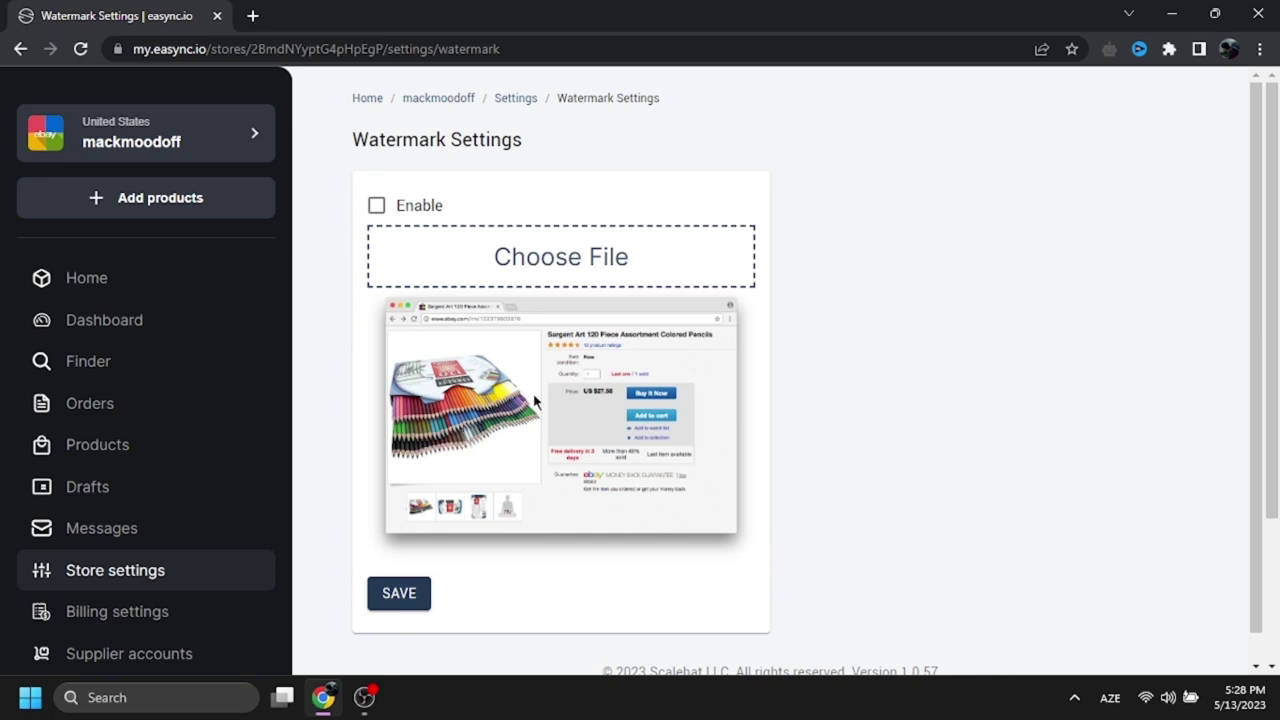
Open the Listing Template settings and look through the preview of the Current template
left_click(505, 100)
left_click(843, 346)
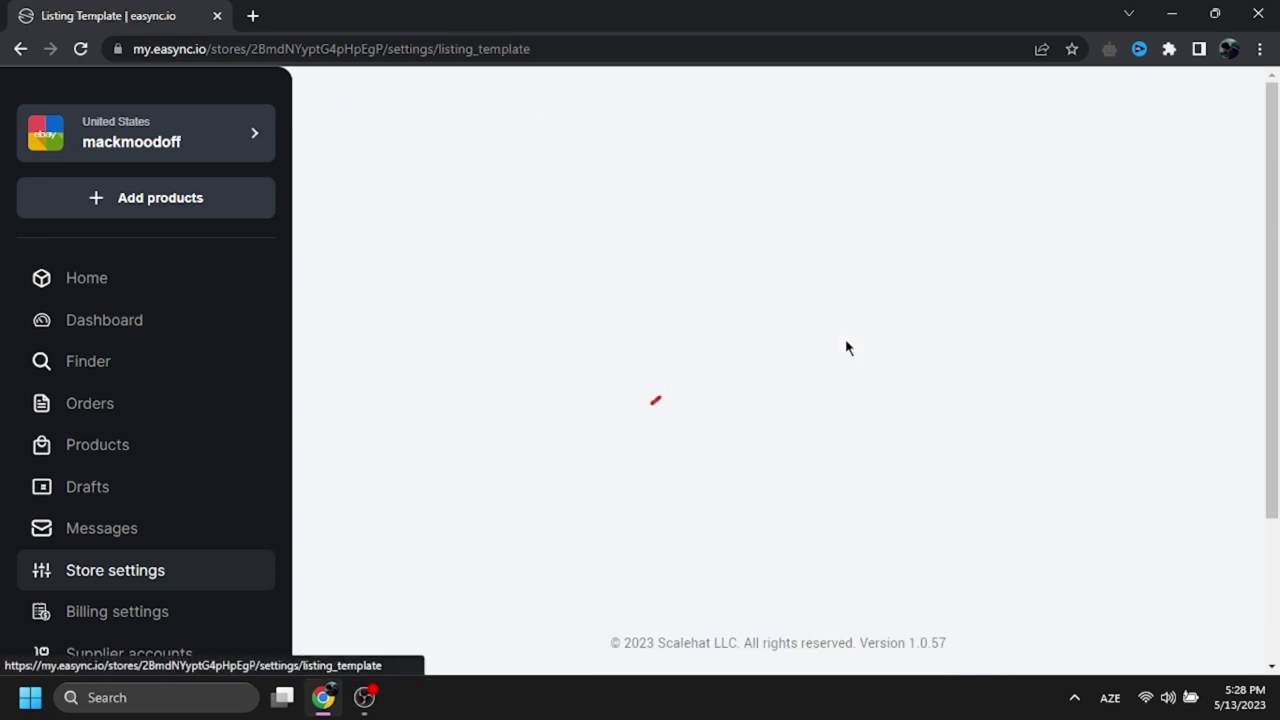
scroll(980, 310, "down", 4)
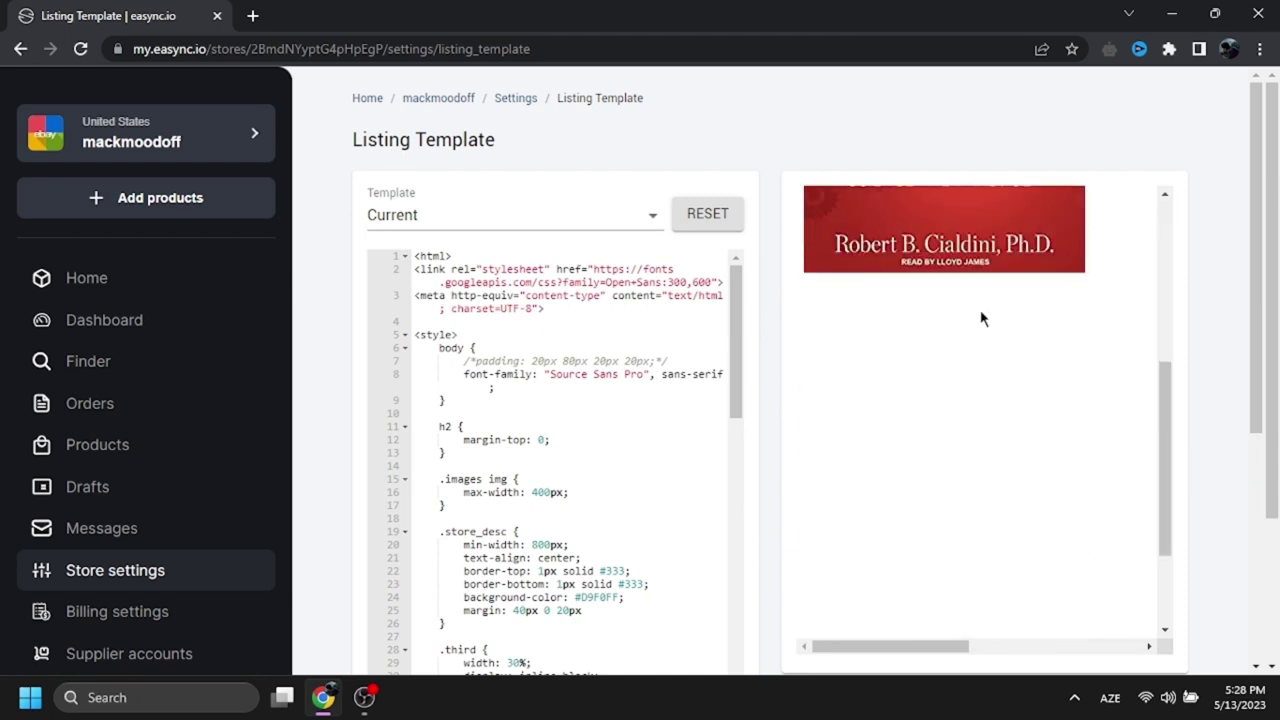
scroll(990, 305, "up", 4)
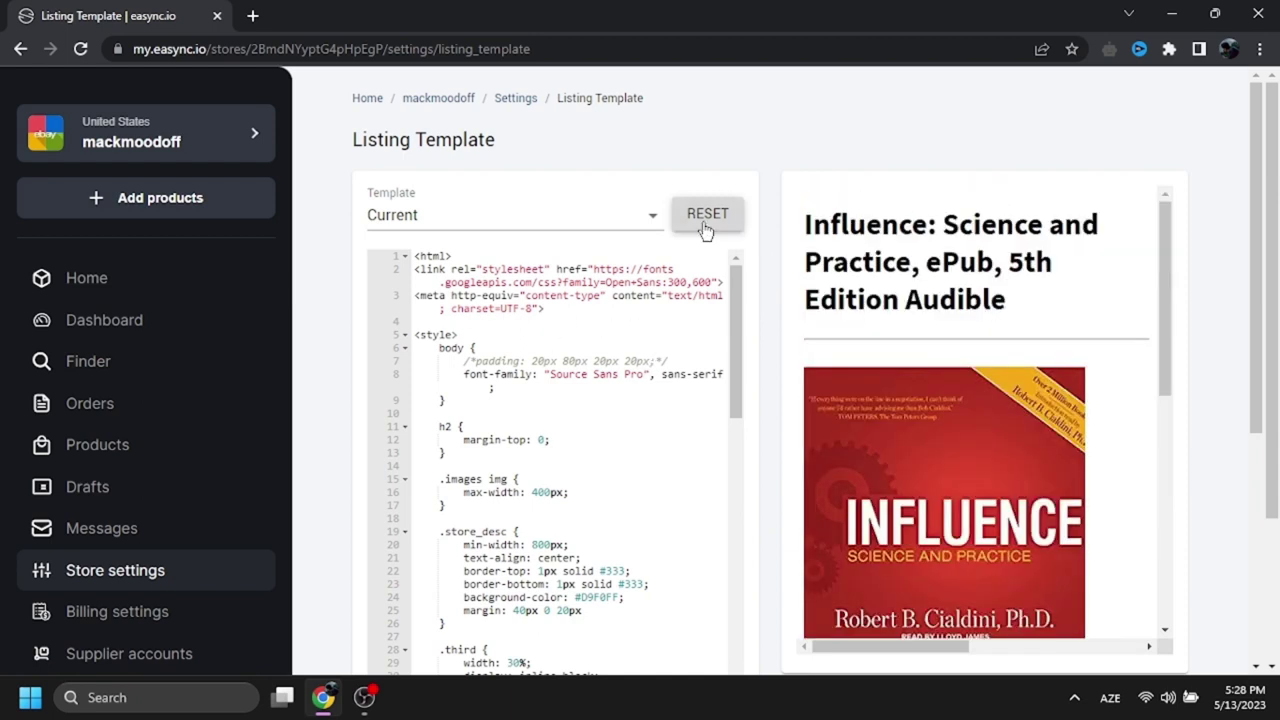
Switch the listing template to Default Template and to Modern Template, and examine the Modern Template's listing preview
left_click(640, 215)
left_click(525, 283)
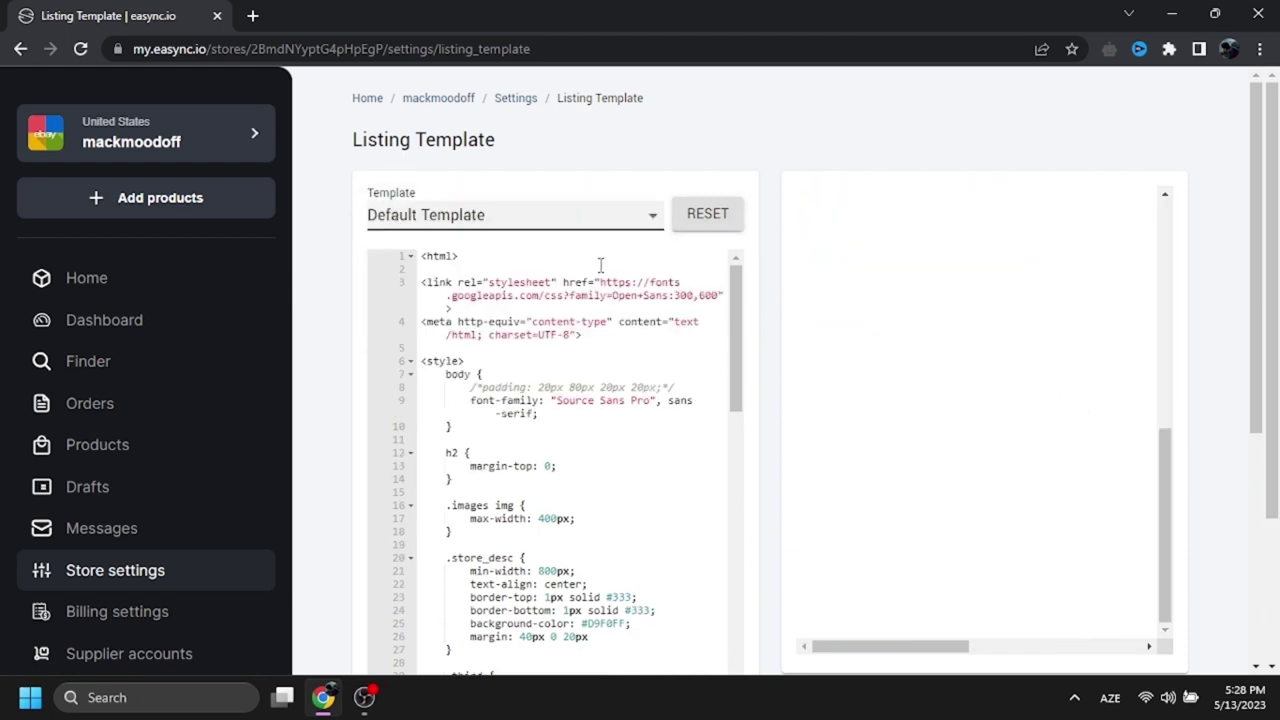
left_click(478, 222)
left_click(465, 252)
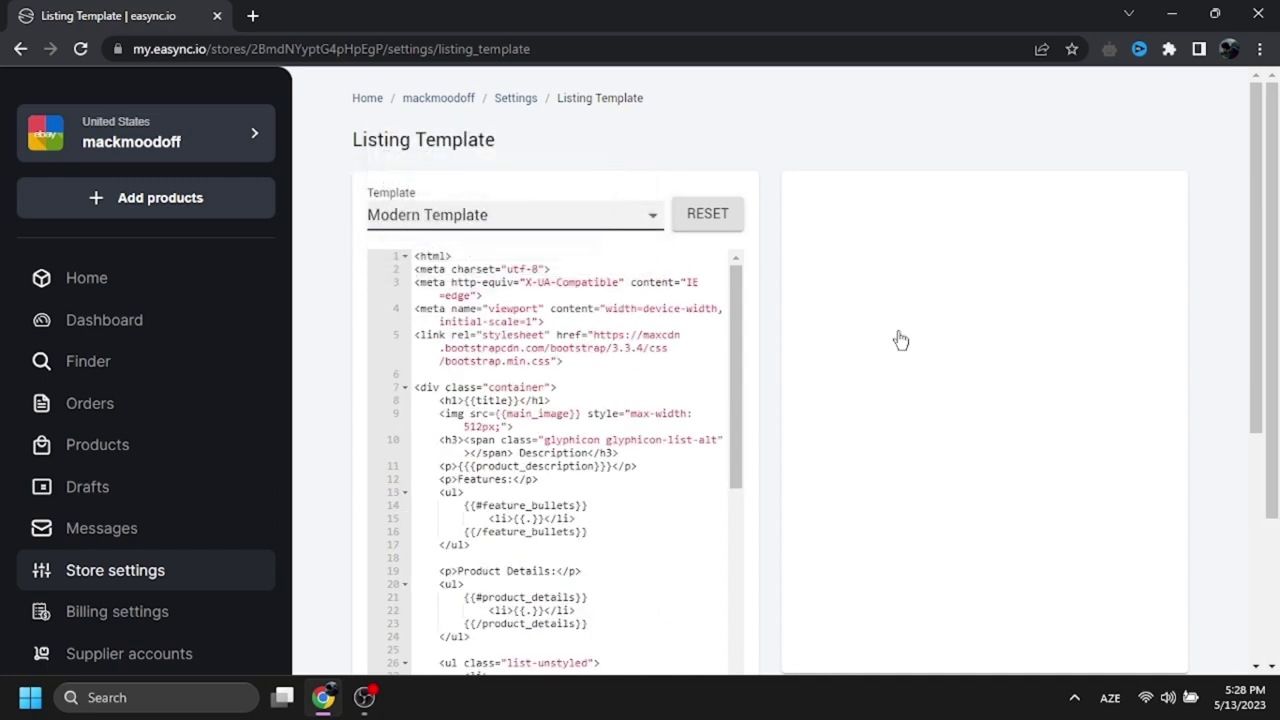
scroll(933, 336, "down", 4)
scroll(933, 336, "down", 6)
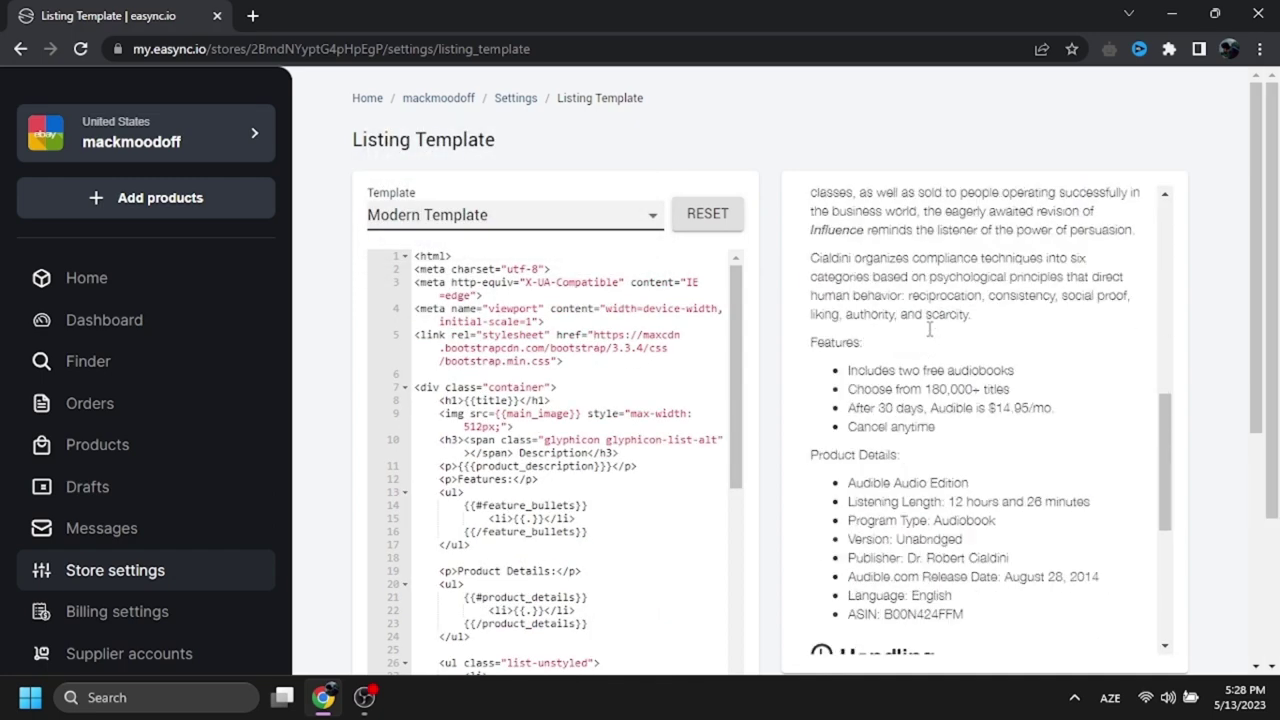
scroll(930, 340, "down", 4)
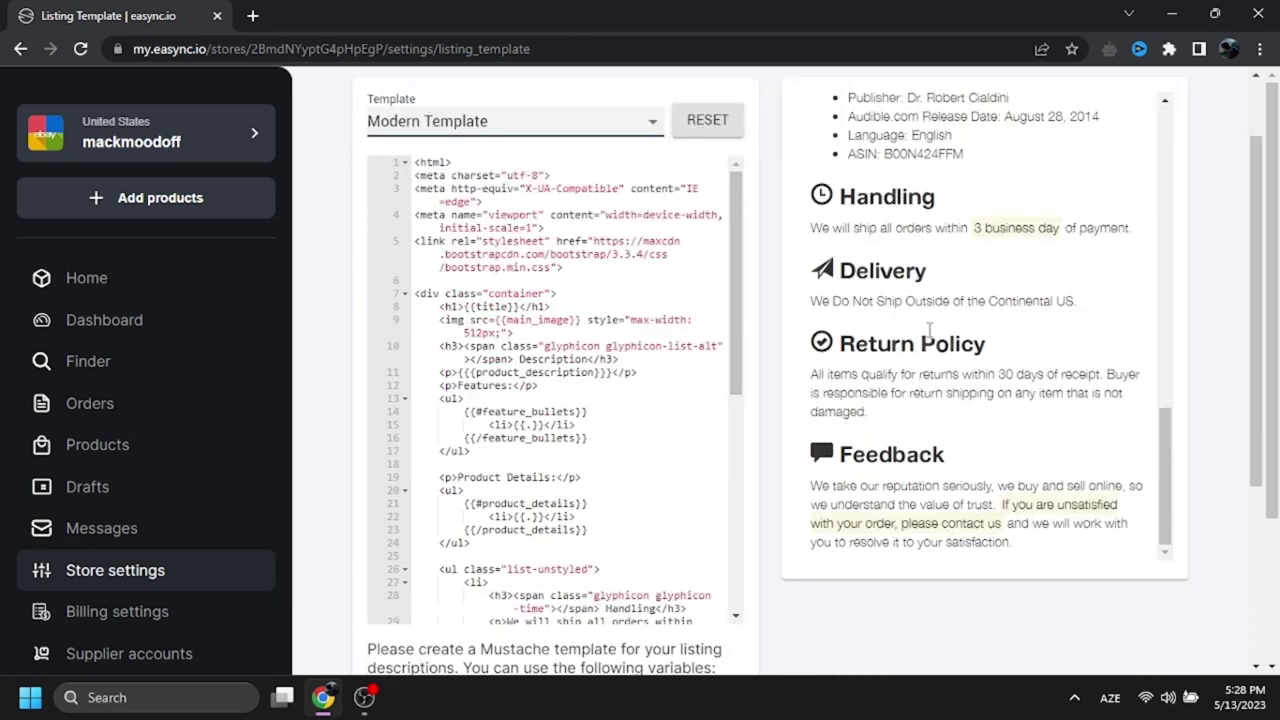
Return to the store settings overview and switch on Watermark and Collages
key("alt+Left")
left_click(385, 334)
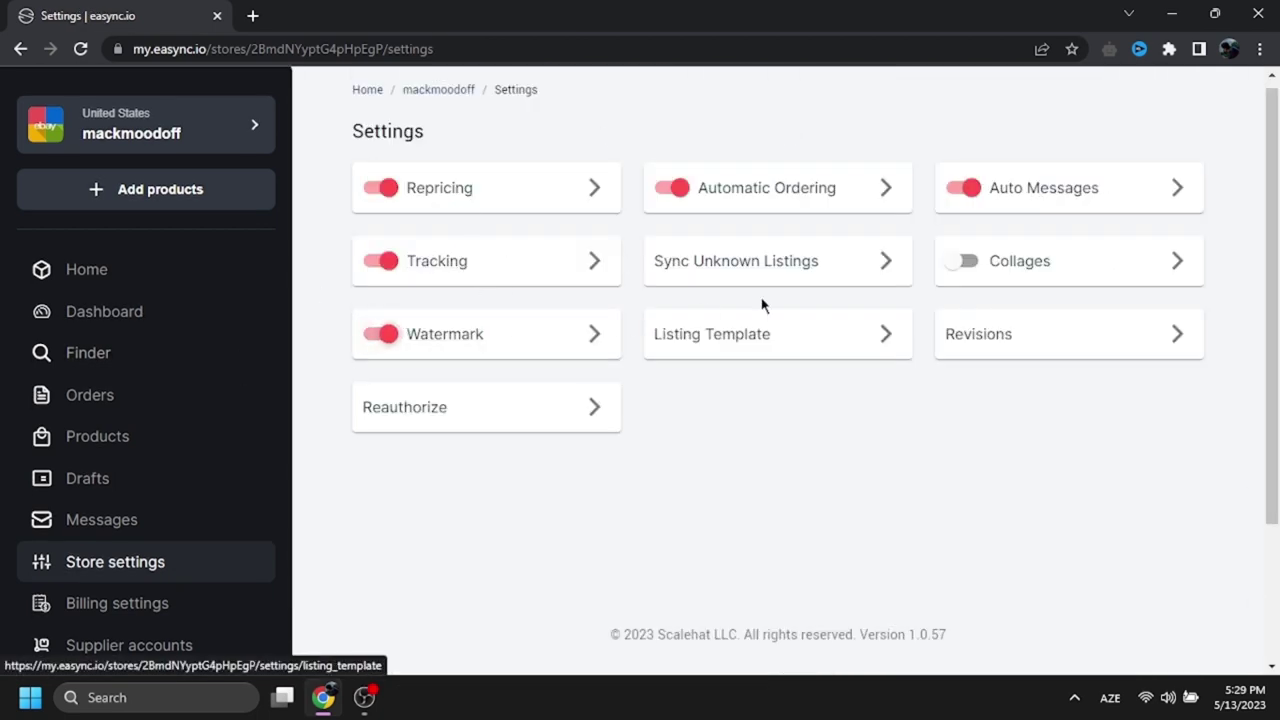
left_click(967, 266)
Open the Billing settings and review the current plan's price, listings limit, automatic ordering and auto tracking allowances
left_click(117, 603)
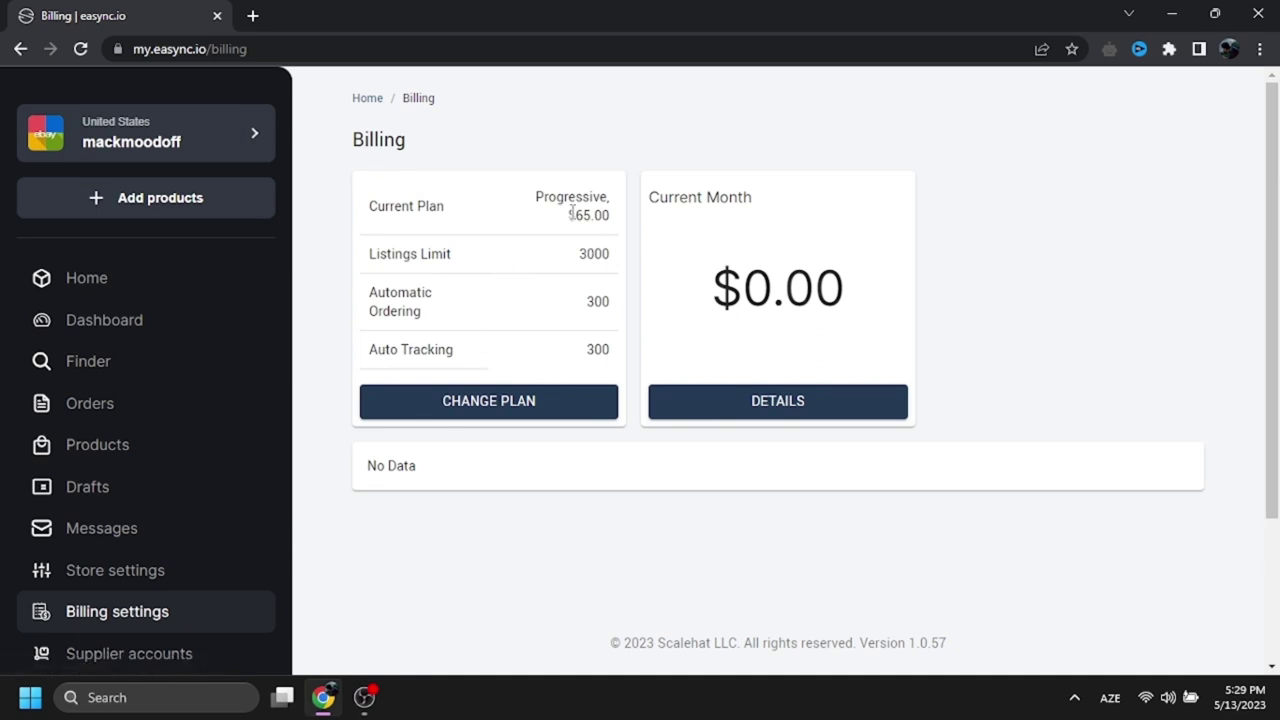
left_click_drag(571, 210, 619, 220)
left_click(580, 252)
double_click(593, 253)
left_click(589, 301)
left_click_drag(589, 301, 616, 303)
left_click_drag(586, 348, 612, 354)
left_click(555, 317)
Open the Supplier accounts page and view its FBE currency settings and account list
scroll(110, 560, "down", 2)
left_click(110, 470)
scroll(383, 432, "up", 2)
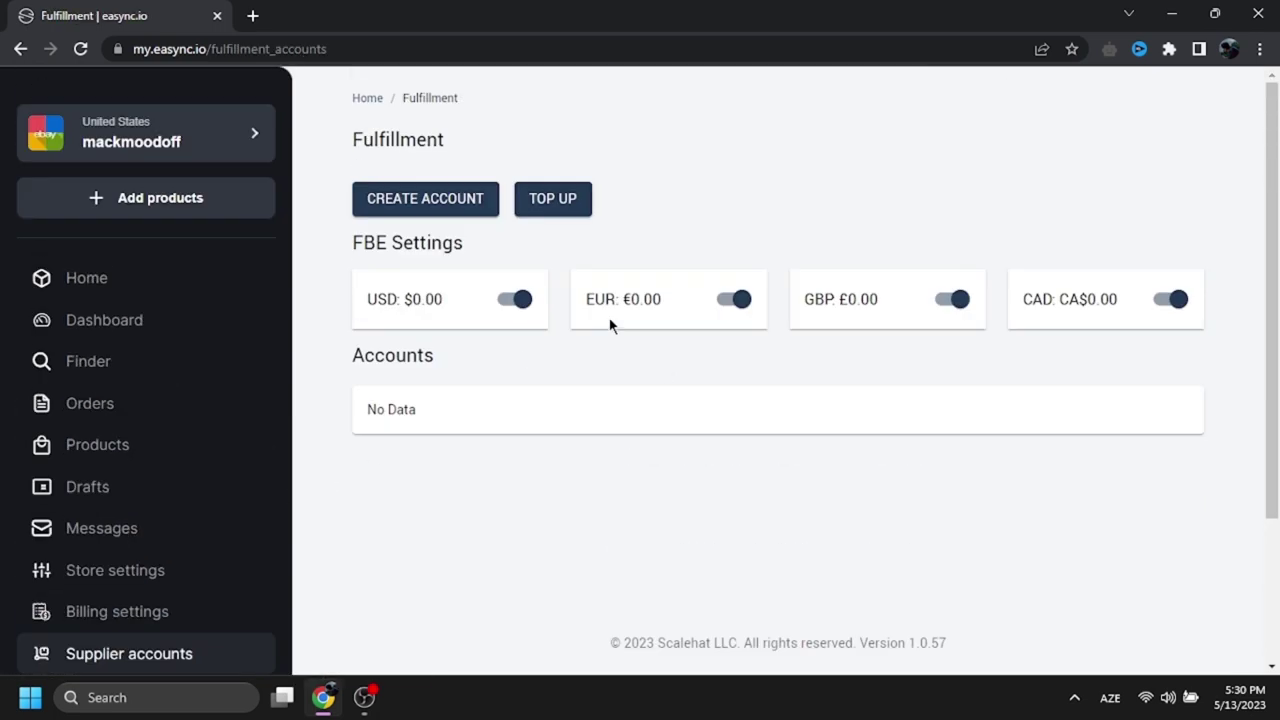
Open the supplier account creation form and review the platform choices, credentials, billing, payment, security question and proxy sections
left_click(406, 198)
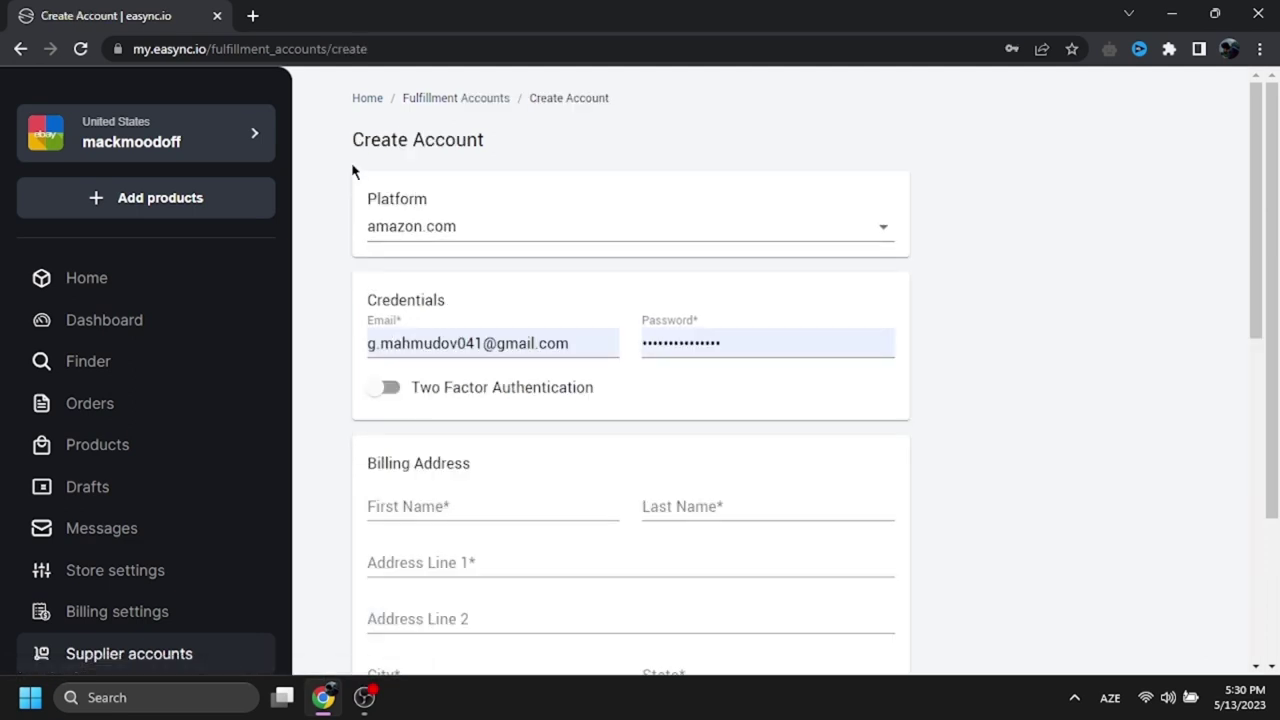
left_click(460, 232)
scroll(520, 358, "down", 2)
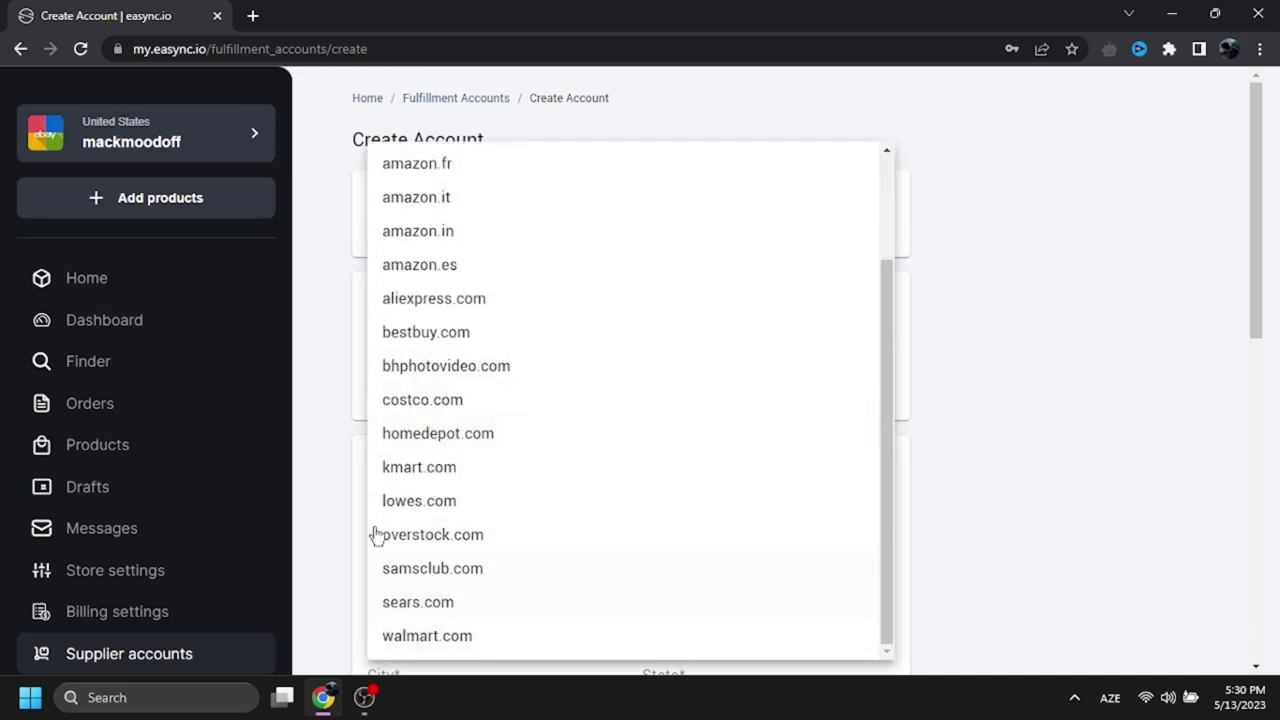
left_click(317, 299)
scroll(477, 340, "down", 2)
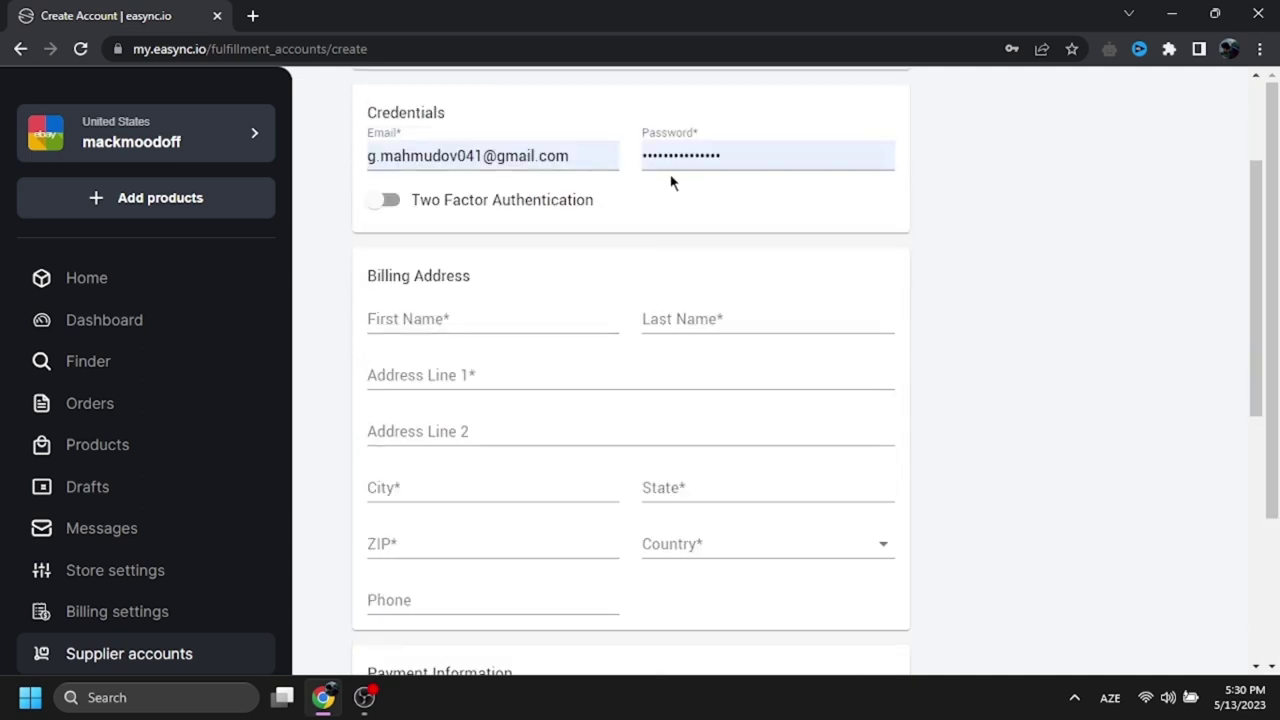
scroll(509, 314, "down", 6)
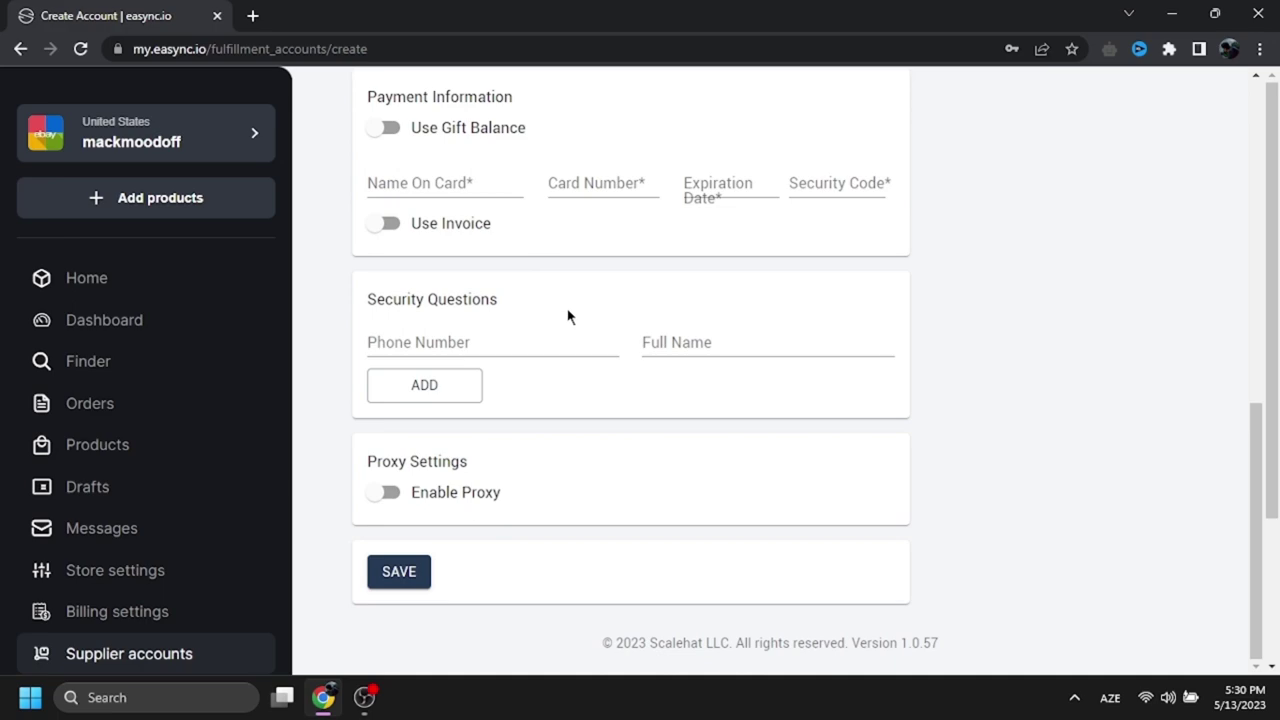
Open the FBE balance page and view the Payoneer, PayPal and crypto top-up options
scroll(266, 486, "down", 3)
left_click(250, 497)
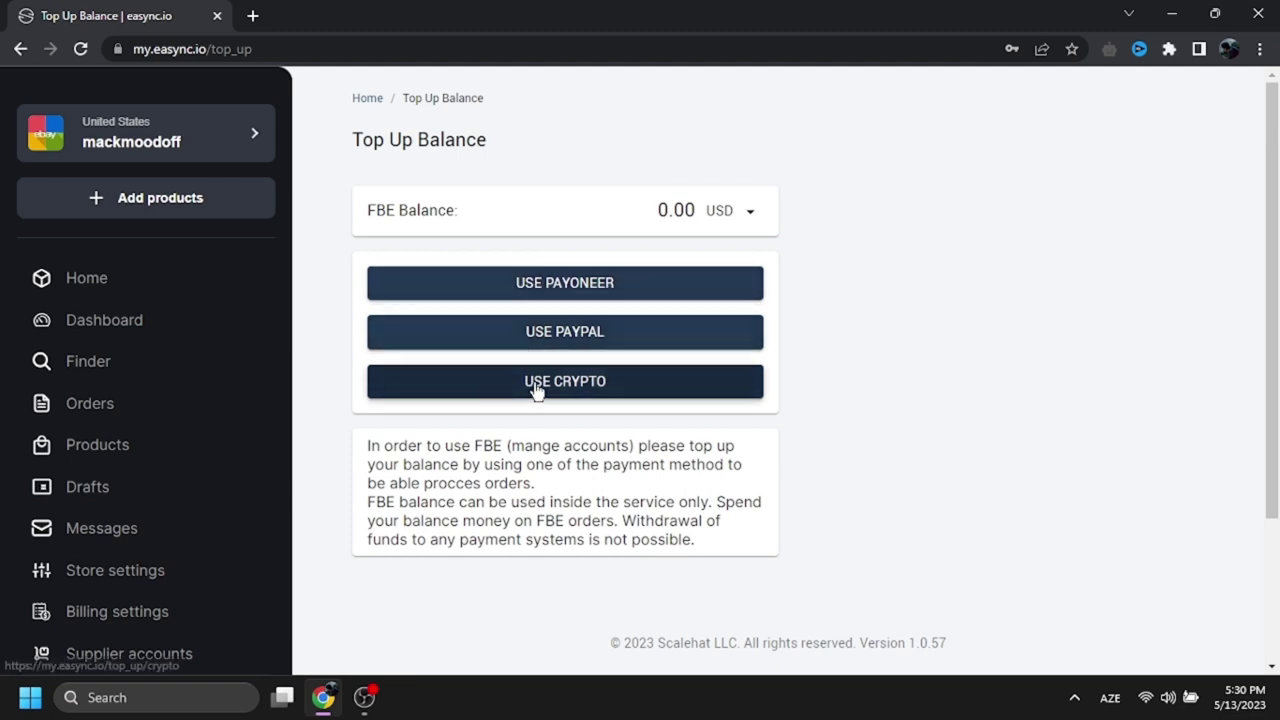
scroll(249, 446, "down", 2)
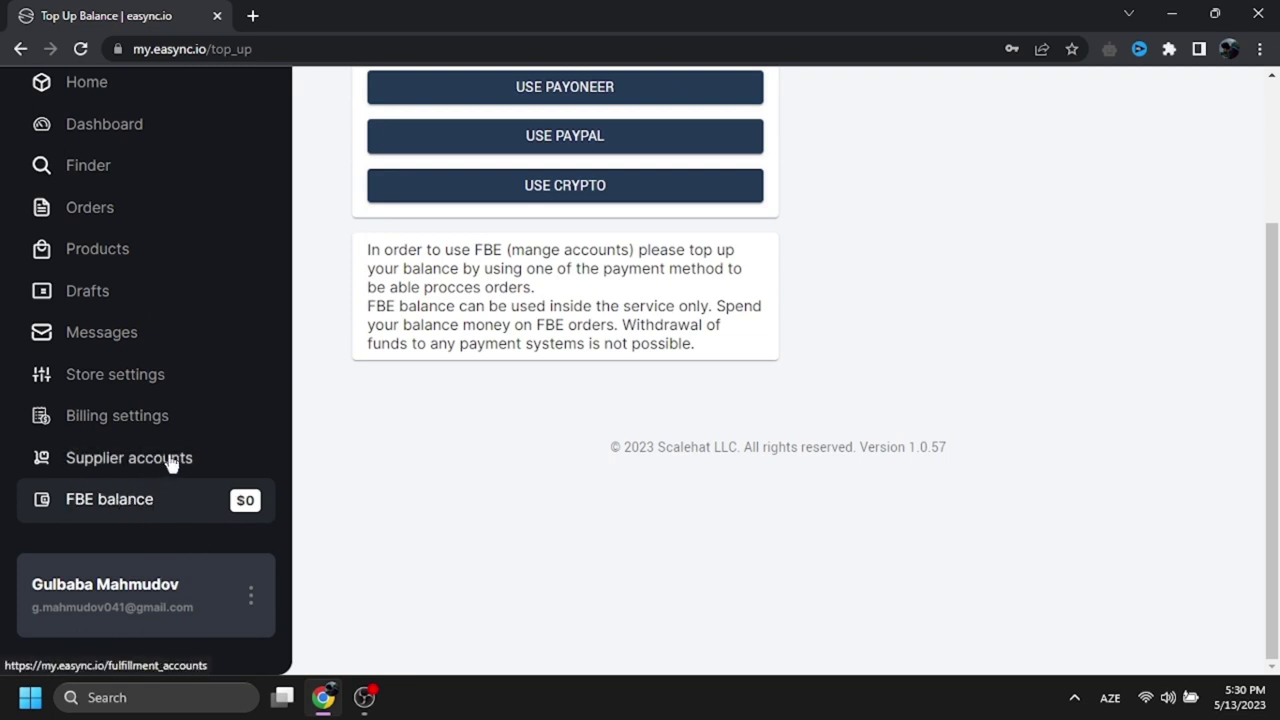
scroll(170, 460, "up", 2)
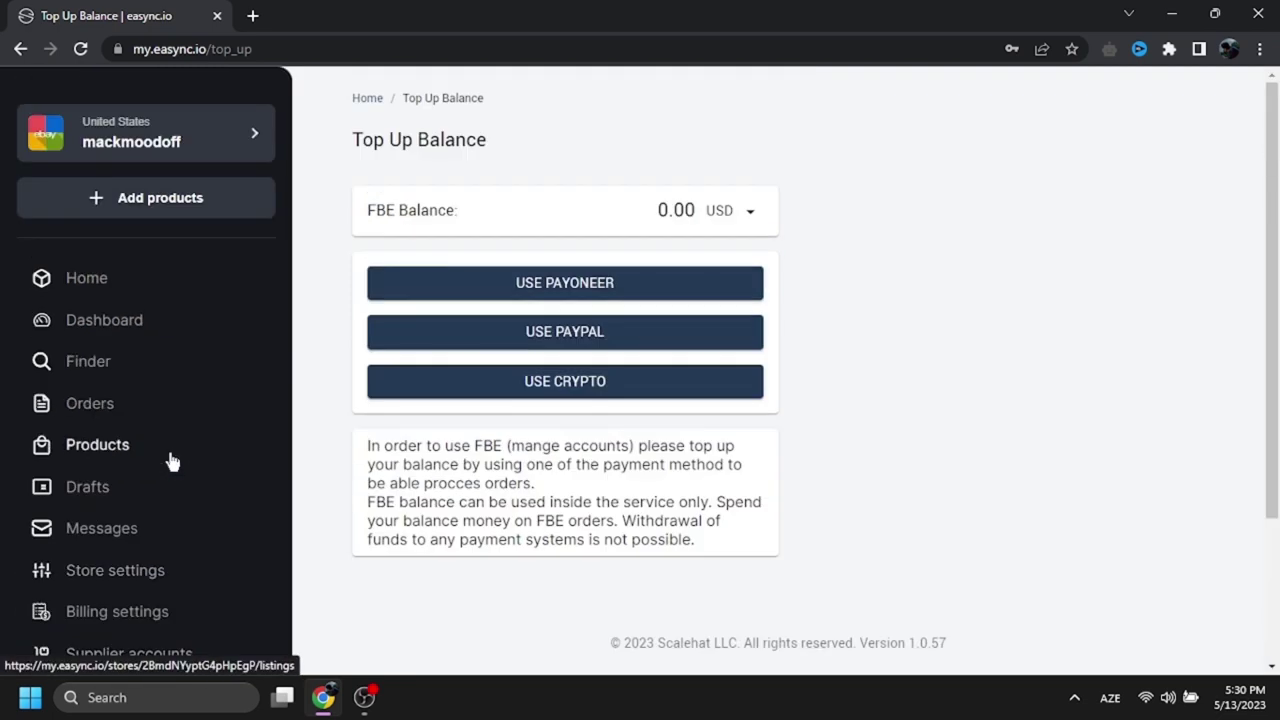